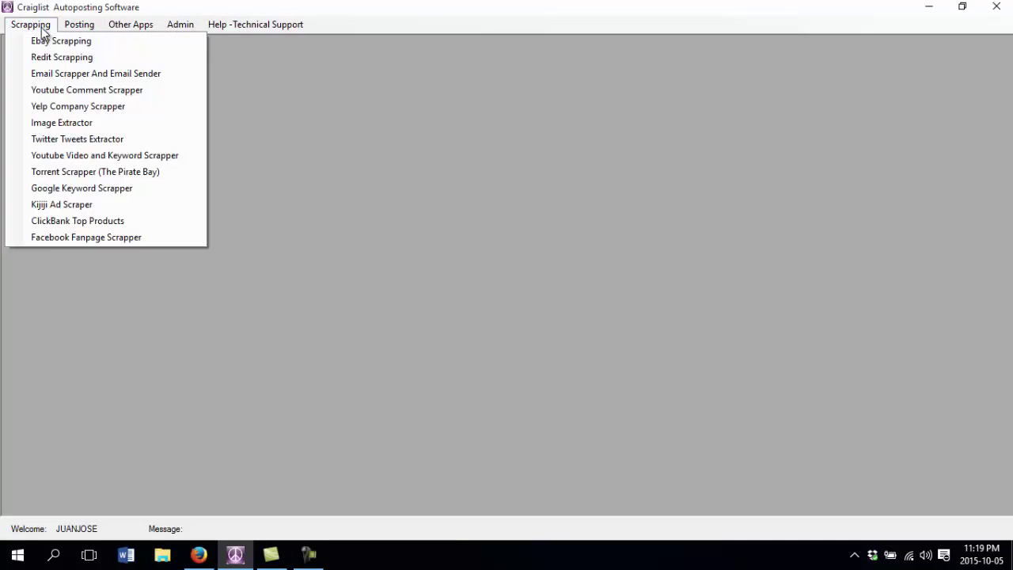
# - Open the Facebook Fanpage Scrapper form from the Scrapping menu
pyautogui.moveTo(182, 29)
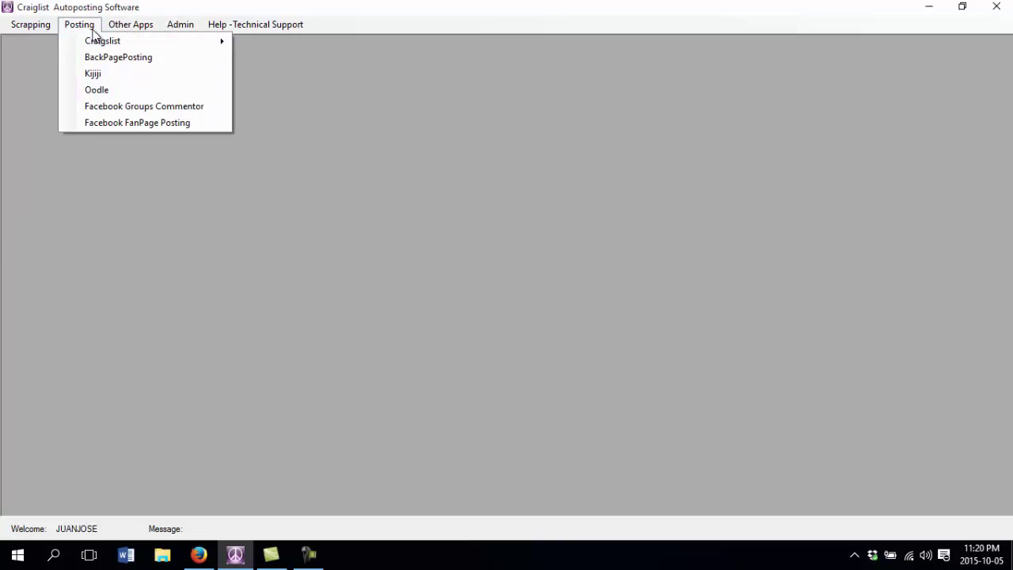
pyautogui.moveTo(45, 30)
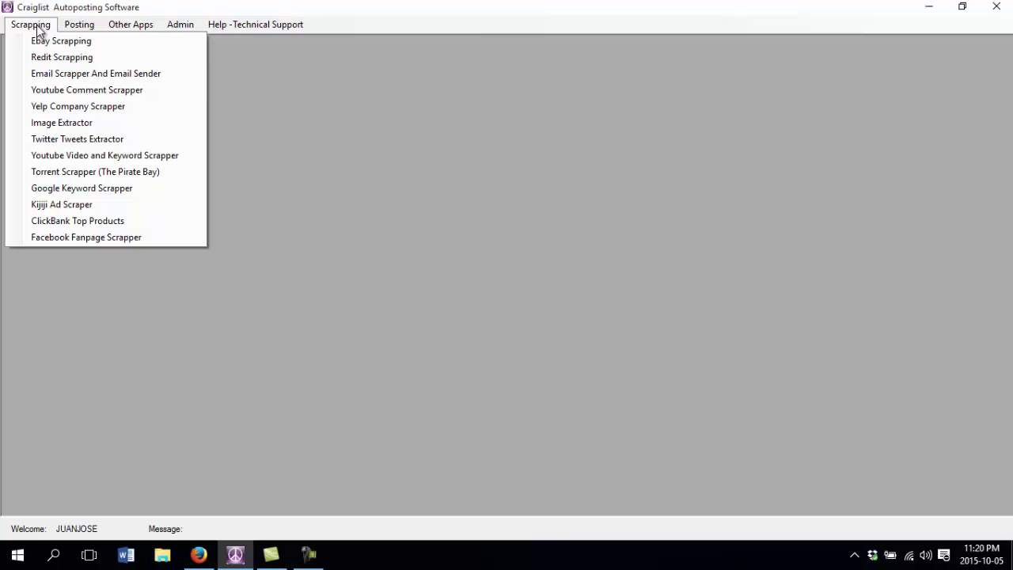
pyautogui.click(91, 237)
# - Log into Facebook in the scraper with the account's e-mail and password
pyautogui.click(125, 59)
pyautogui.write('C')
pyautogui.write('l')
pyautogui.write('EL')
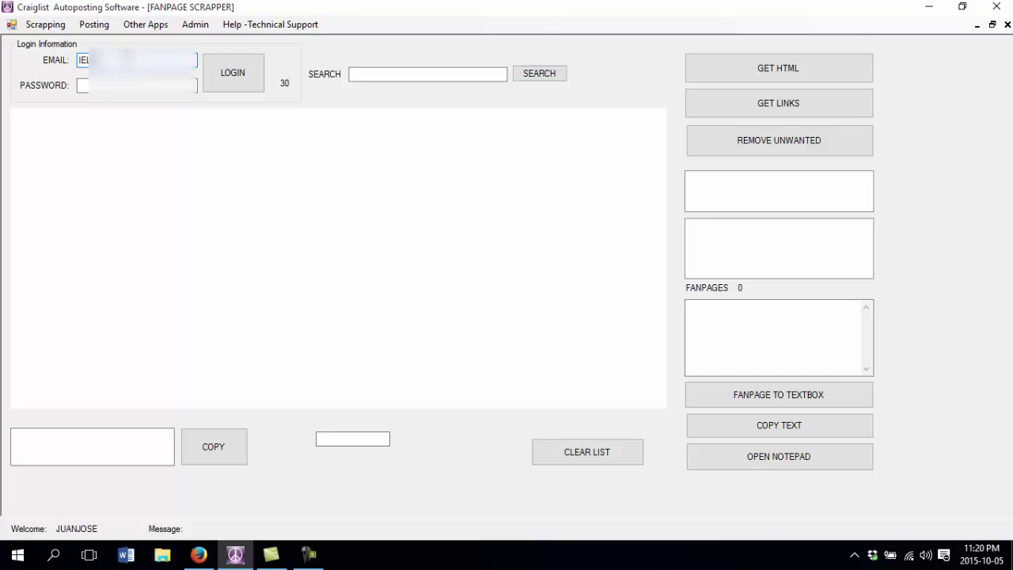
pyautogui.press('BackSpace')
pyautogui.press('BackSpace')
pyautogui.press('BackSpace')
pyautogui.press('BackSpace')
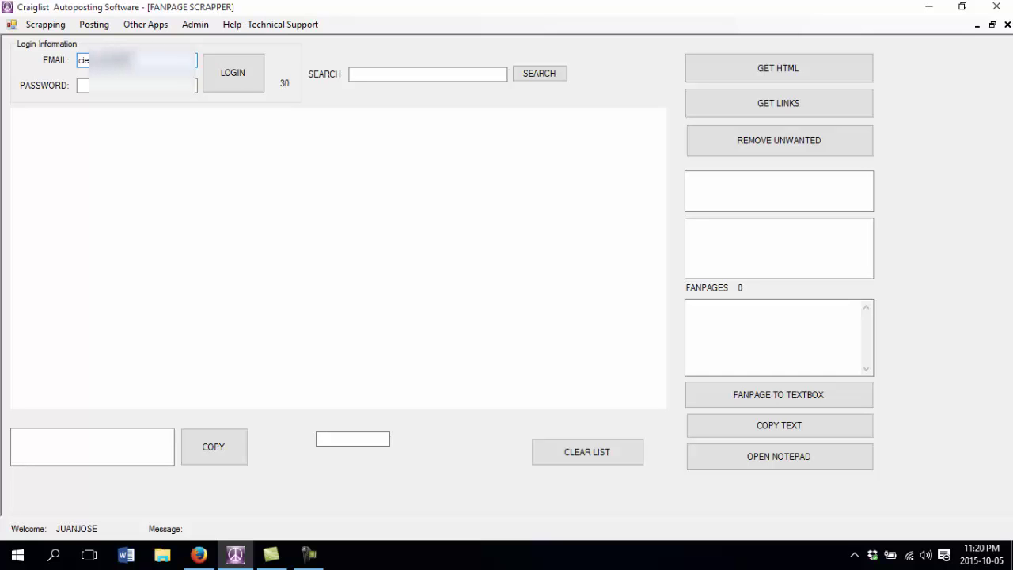
pyautogui.press('Tab')
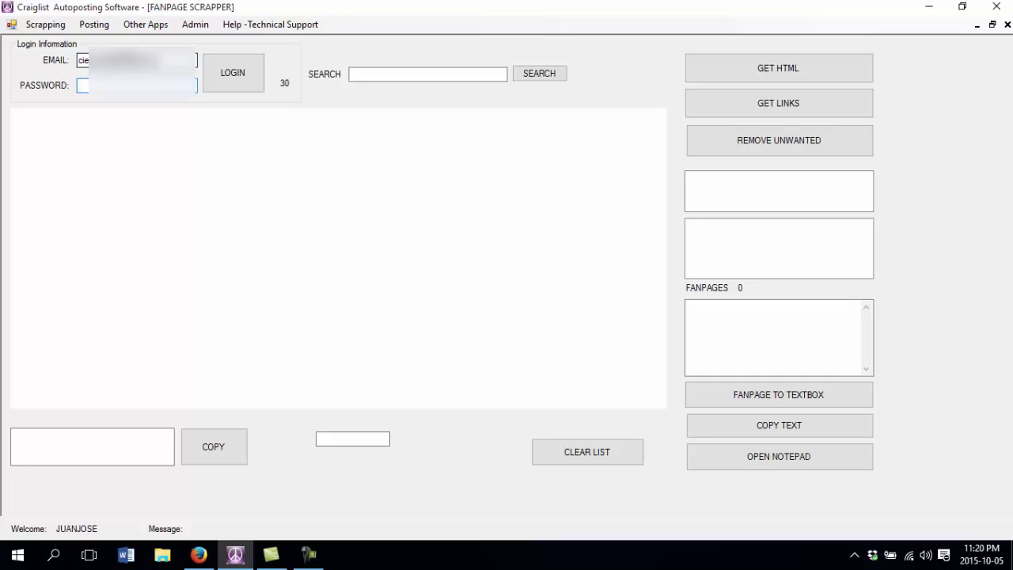
pyautogui.write('*****')
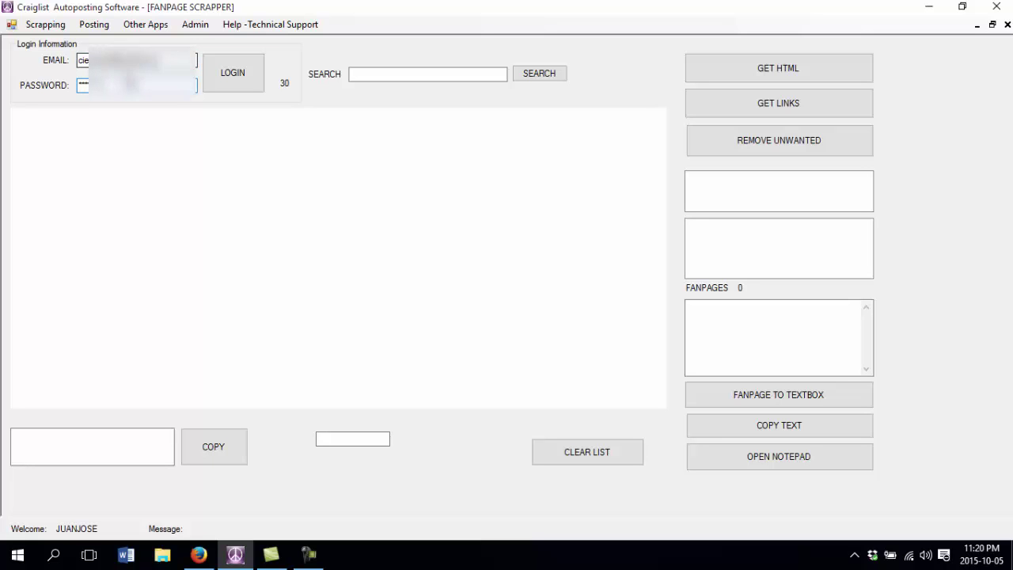
pyautogui.click(234, 83)
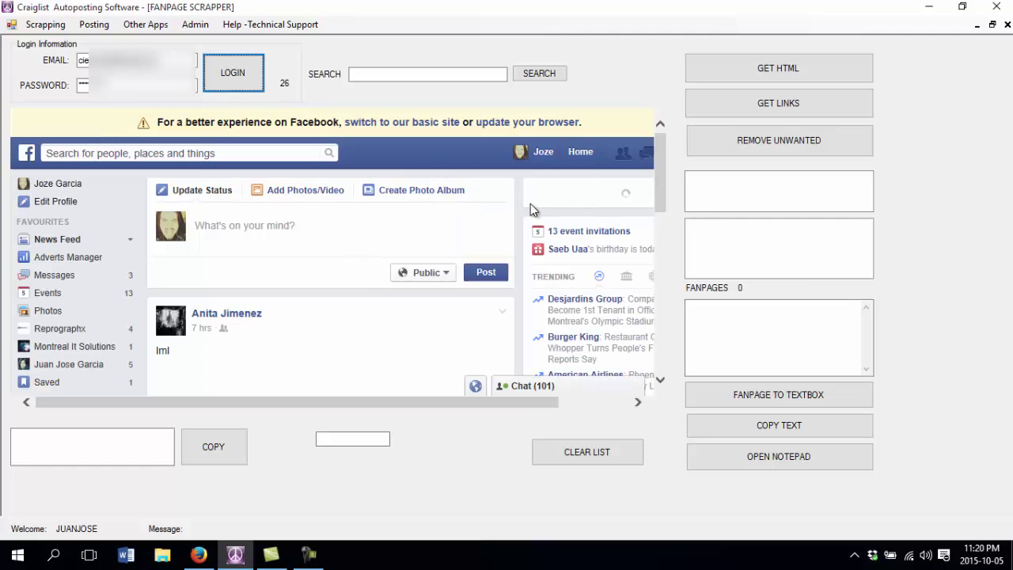
pyautogui.click(452, 74)
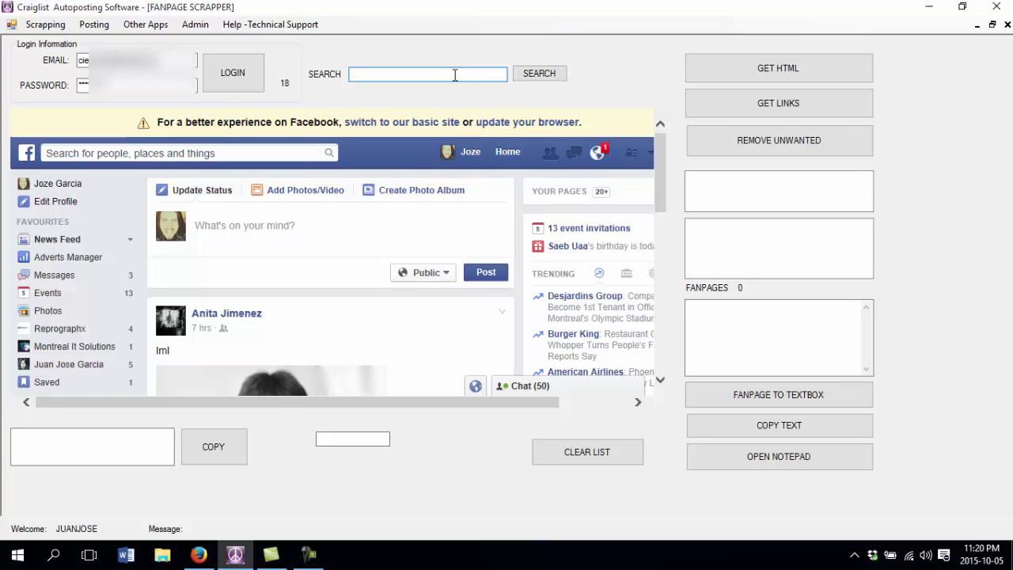
# - Search Facebook pages for 'marketing' and scroll the results to load many more pages
pyautogui.write('marketing')
pyautogui.click(551, 79)
pyautogui.scroll(-1, 350, 310)
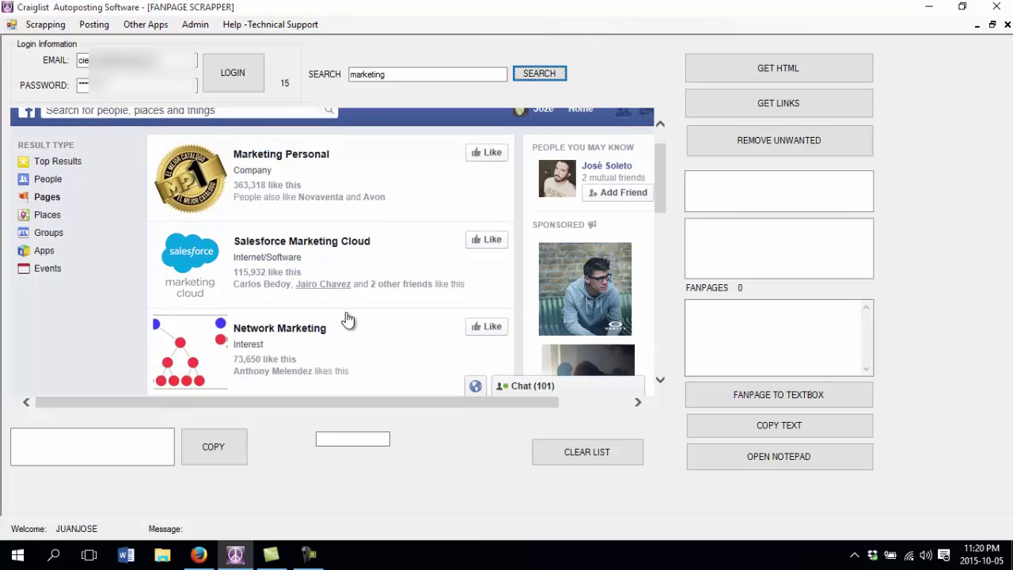
pyautogui.scroll(-5, 403, 274)
pyautogui.scroll(-3, 403, 274)
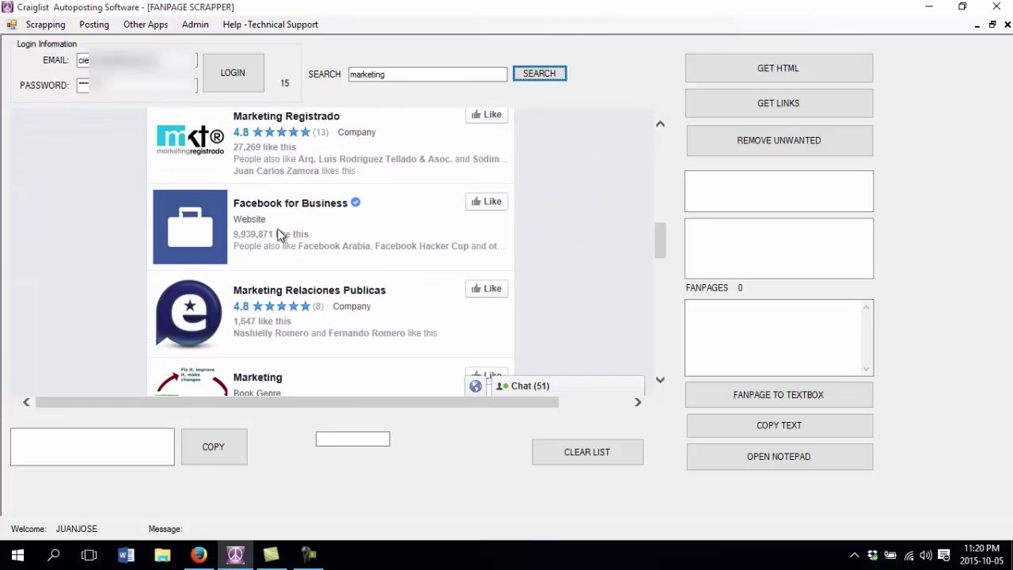
pyautogui.scroll(-4, 372, 255)
pyautogui.scroll(-10, 369, 247)
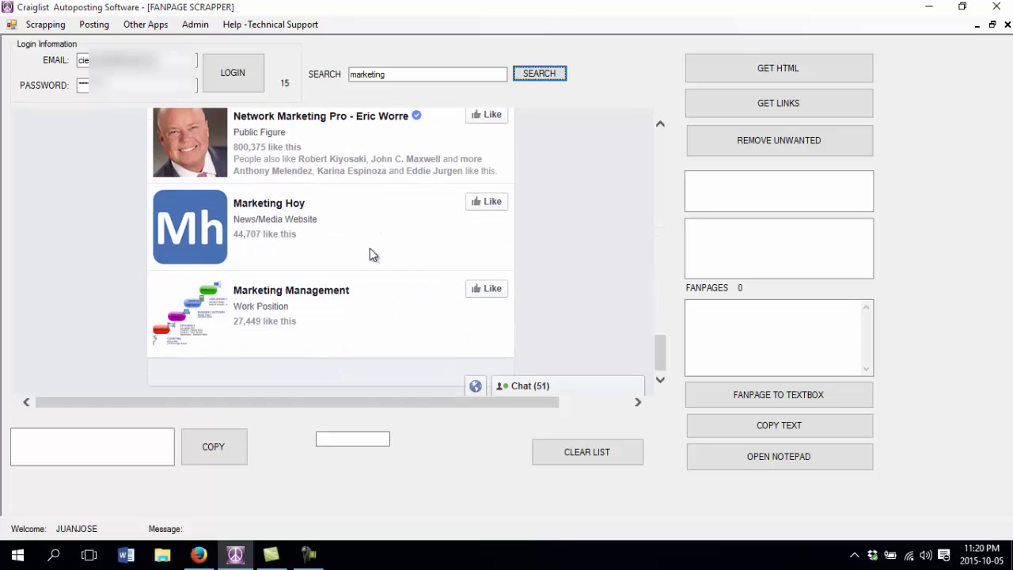
pyautogui.scroll(-12, 369, 247)
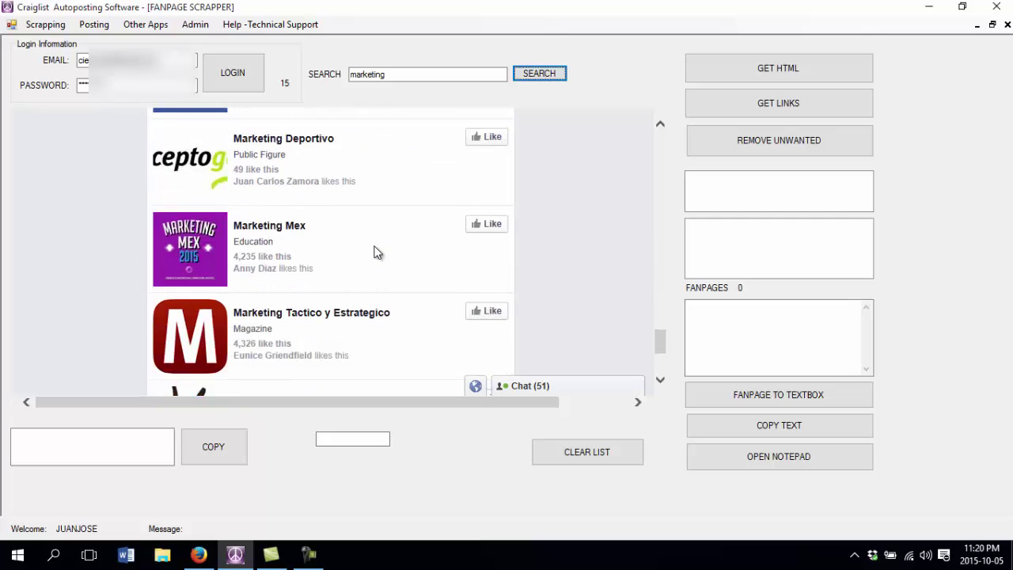
pyautogui.scroll(-1, 377, 251)
pyautogui.scroll(-7, 378, 250)
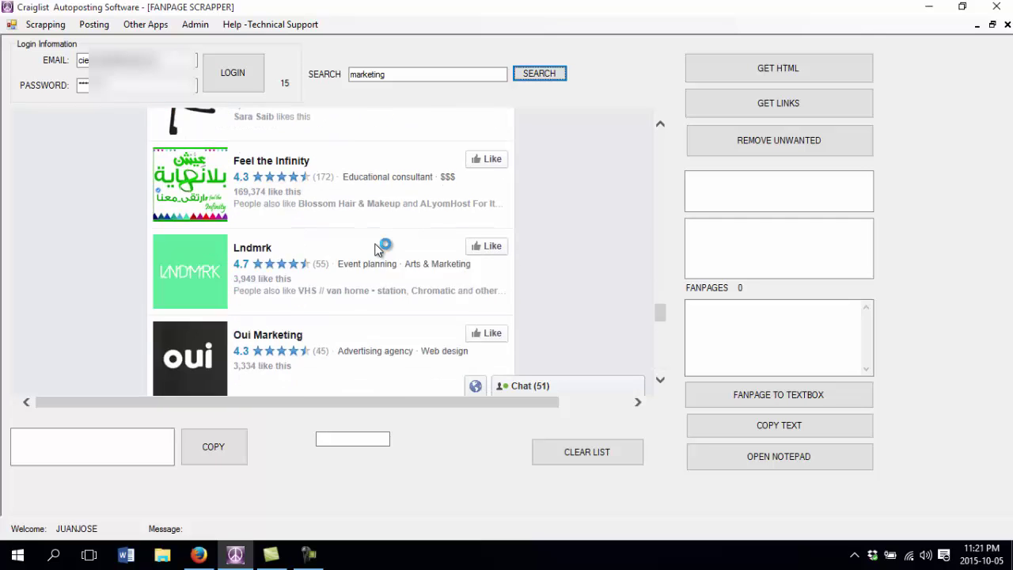
pyautogui.scroll(-3, 378, 250)
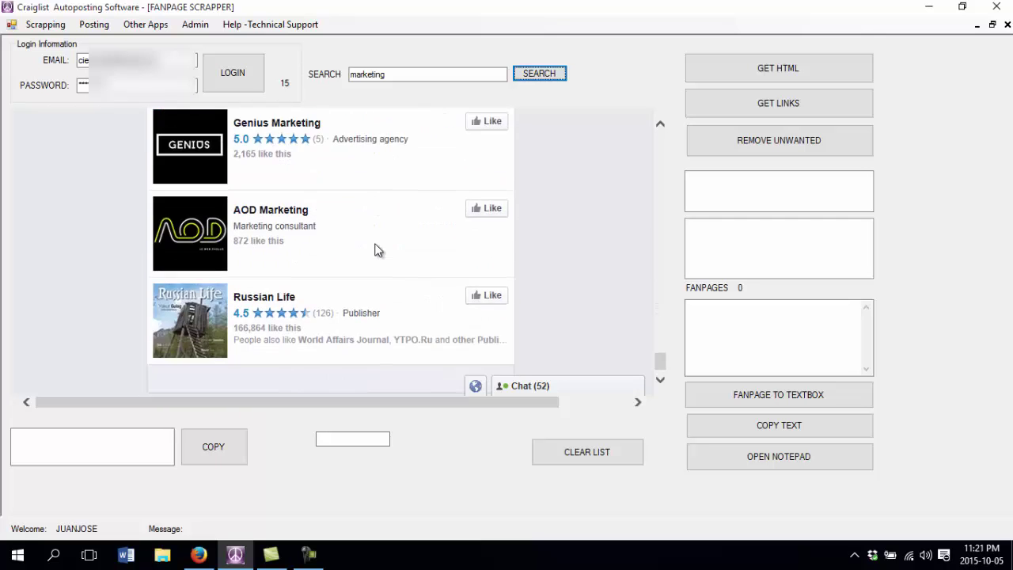
pyautogui.scroll(-6, 378, 250)
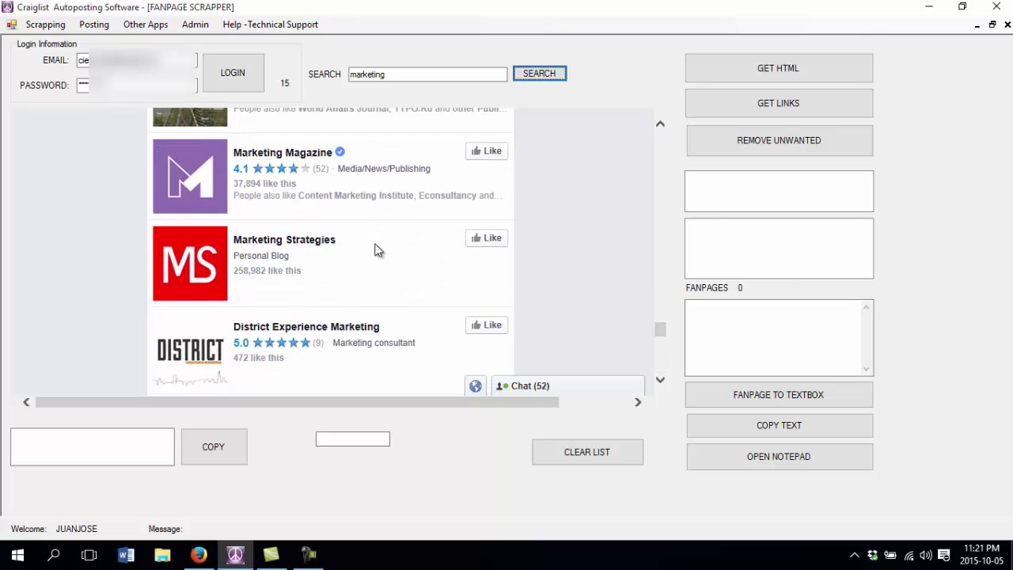
pyautogui.scroll(-4, 378, 251)
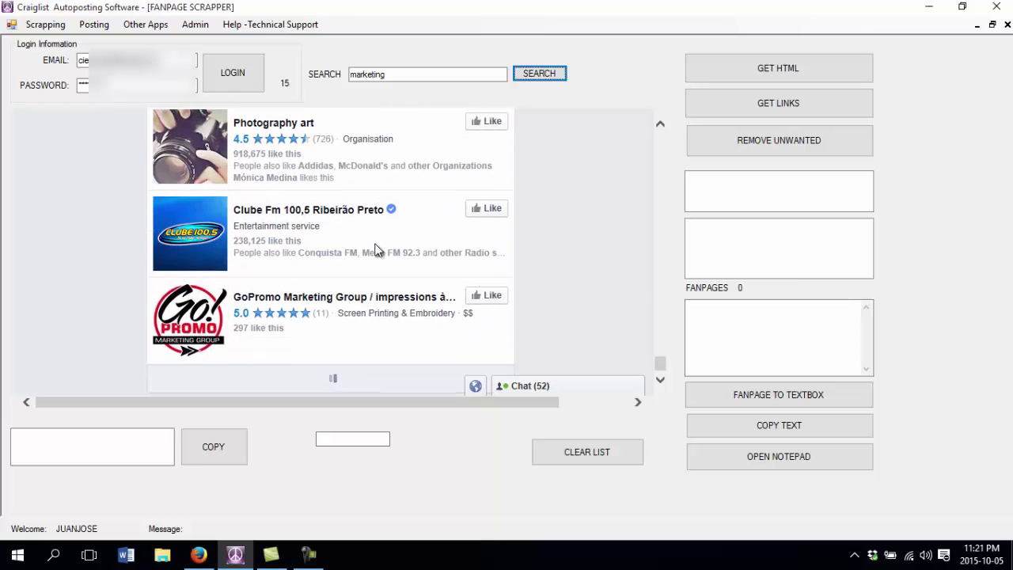
pyautogui.scroll(-9, 378, 250)
pyautogui.scroll(-3, 377, 250)
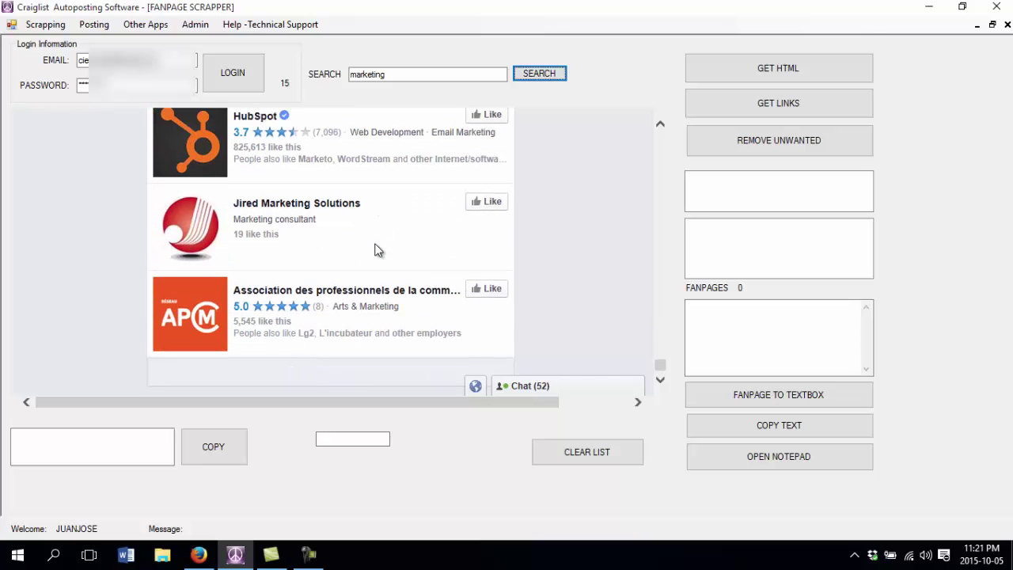
pyautogui.scroll(-4, 378, 250)
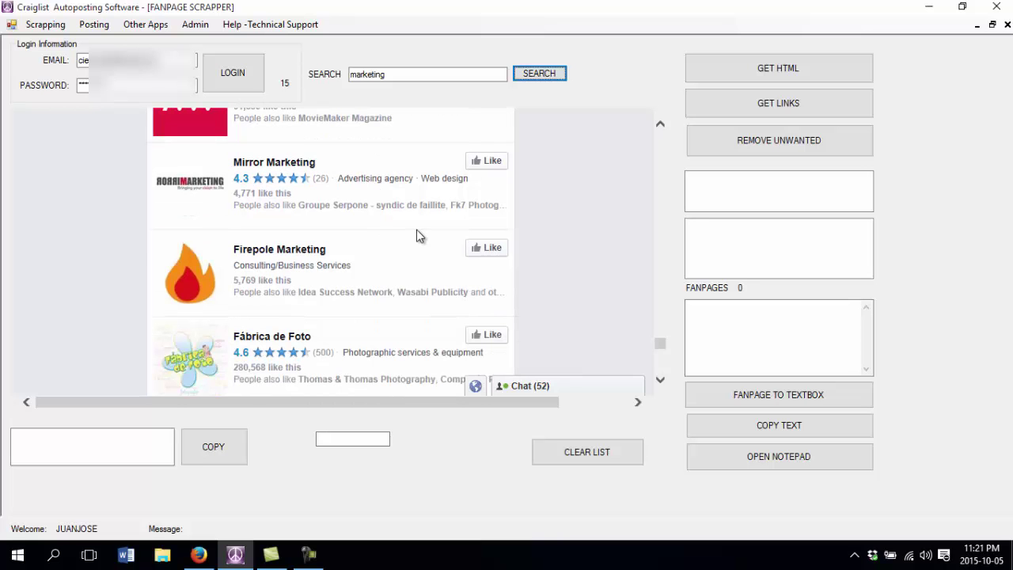
pyautogui.scroll(5, 401, 235)
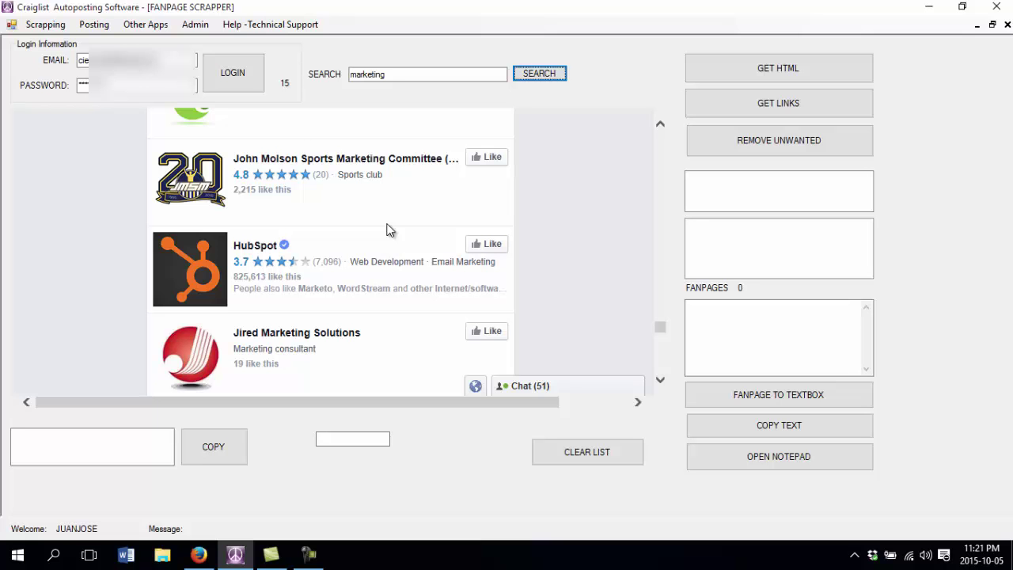
pyautogui.rightClick(394, 165)
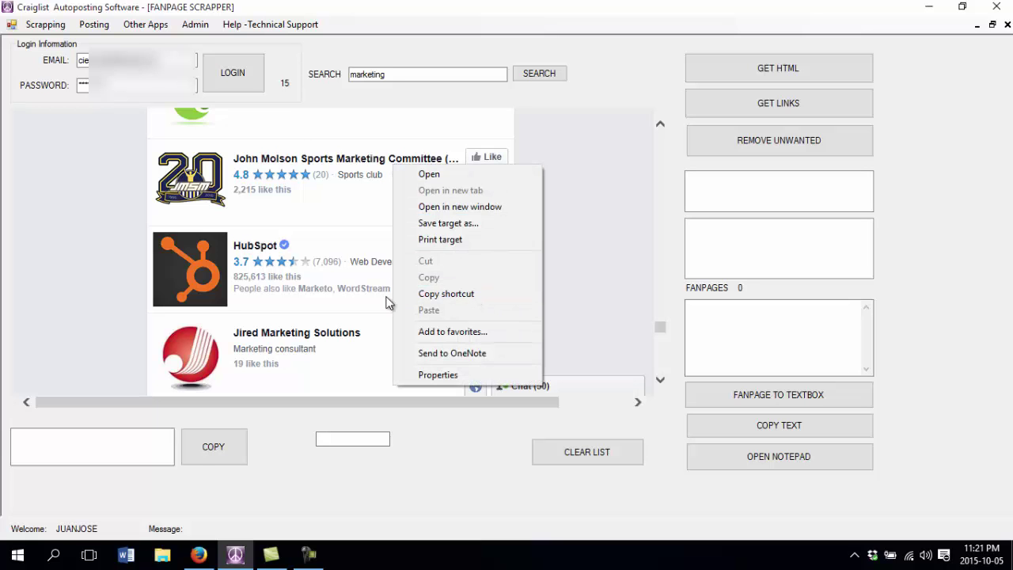
pyautogui.click(351, 234)
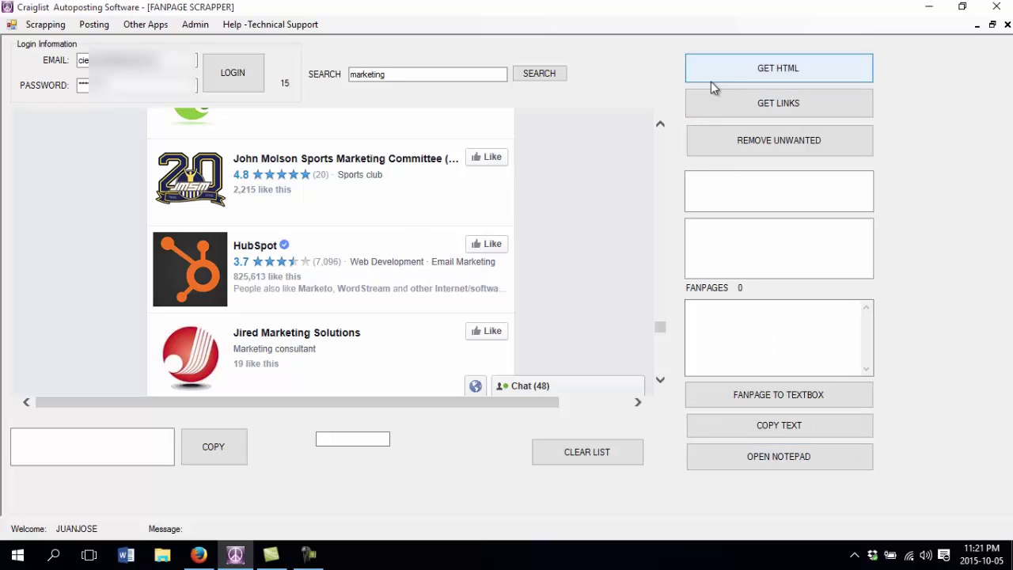
# - Fetch the marketing results page's HTML into the bottom-left text box with GET HTML
pyautogui.click(729, 76)
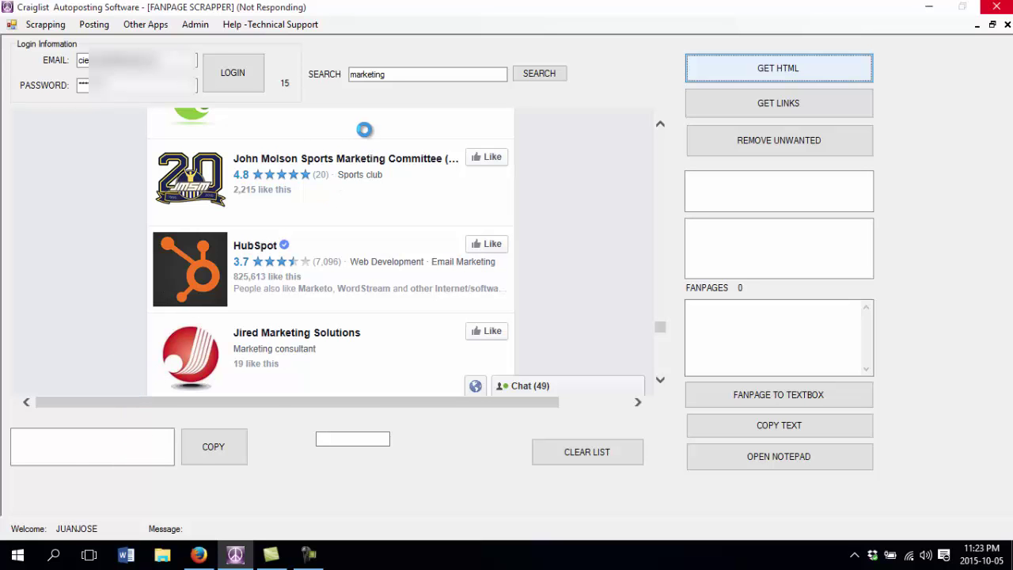
pyautogui.moveTo(40, 435); pyautogui.dragTo(27, 433)
pyautogui.click(106, 455)
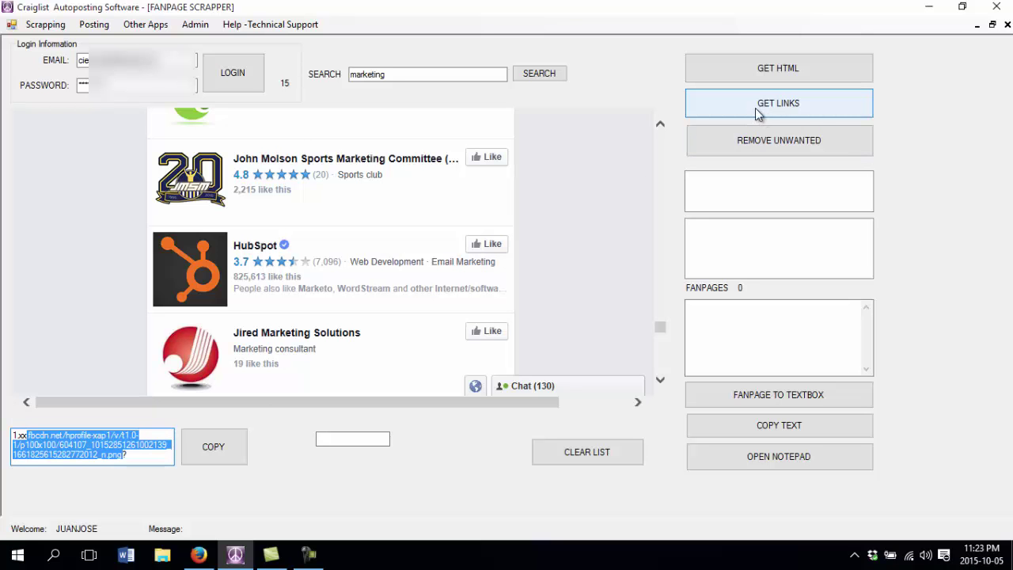
# - Extract the Facebook links from the HTML and review the duplicate Mktregistrado entries
pyautogui.click(819, 105)
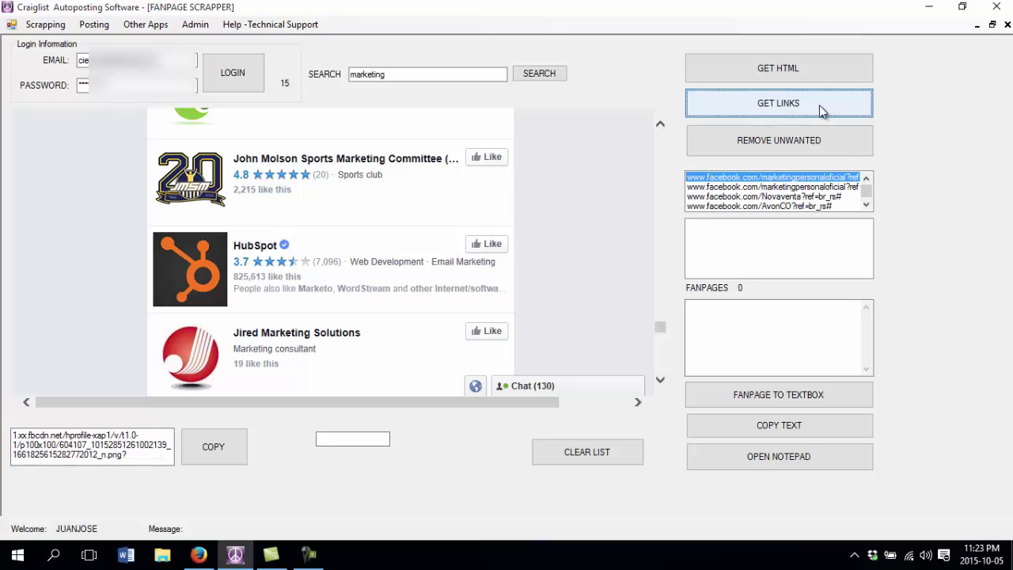
pyautogui.click(866, 206)
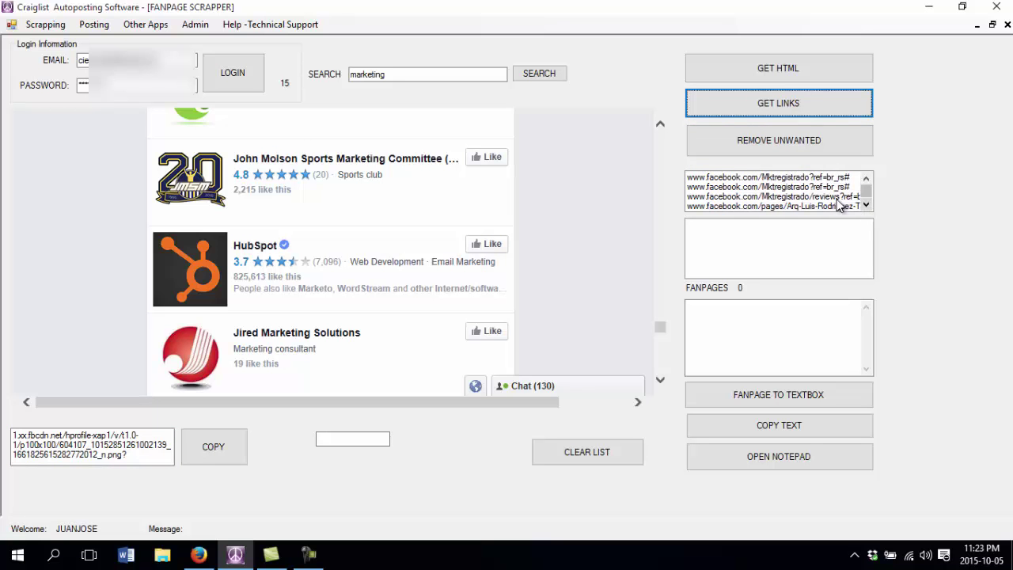
pyautogui.click(820, 196)
pyautogui.click(808, 187)
pyautogui.click(807, 178)
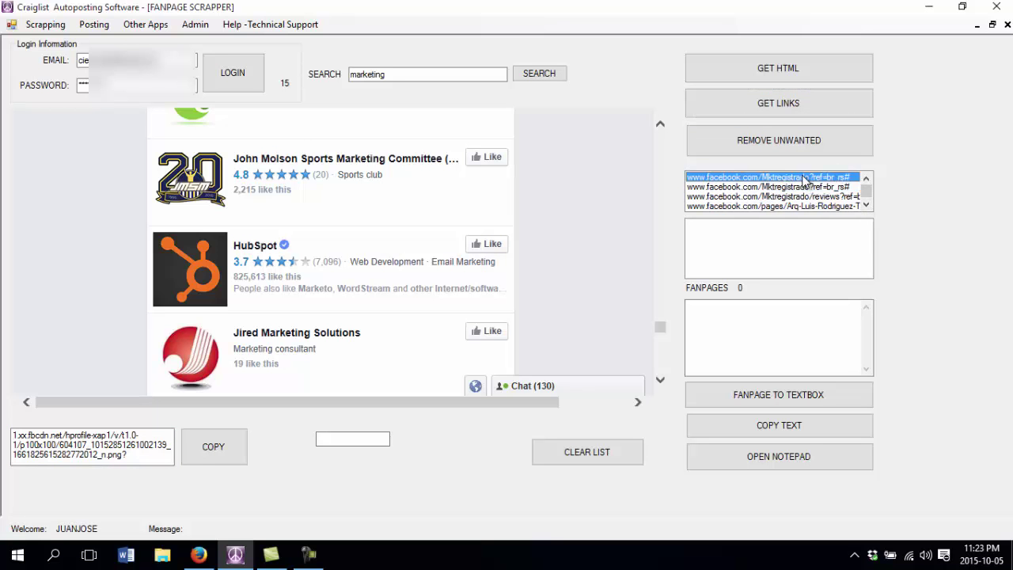
pyautogui.click(802, 188)
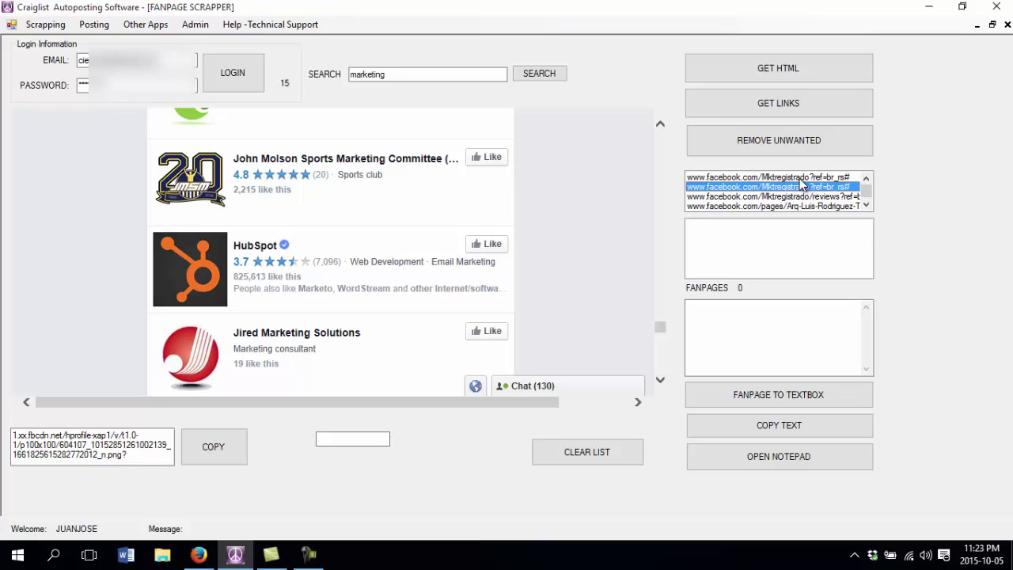
pyautogui.click(804, 178)
pyautogui.click(801, 188)
pyautogui.scroll(-1, 801, 190)
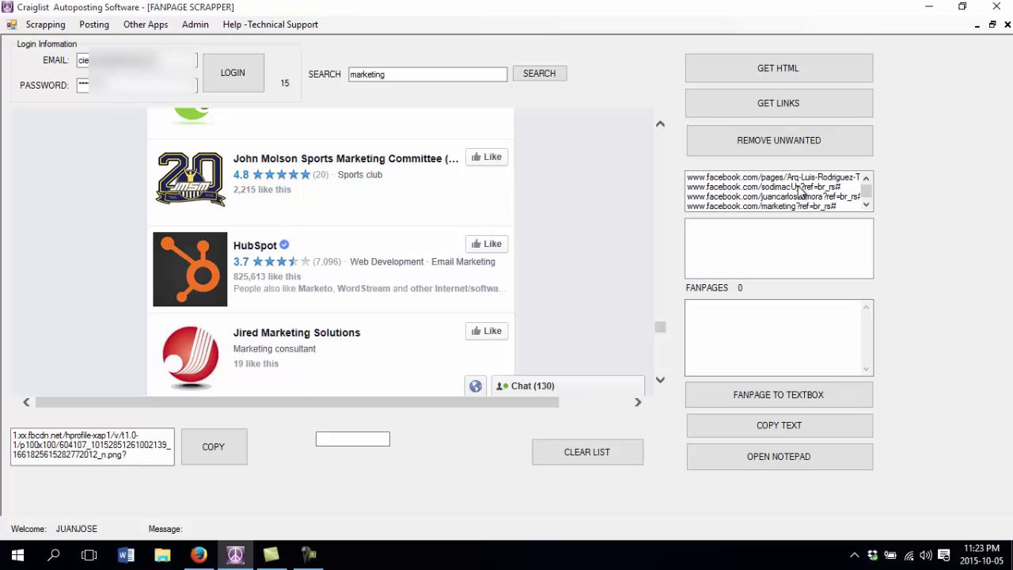
# - Remove unwanted links and send the cleaned fanpage URLs to the fanpage text box
pyautogui.click(788, 152)
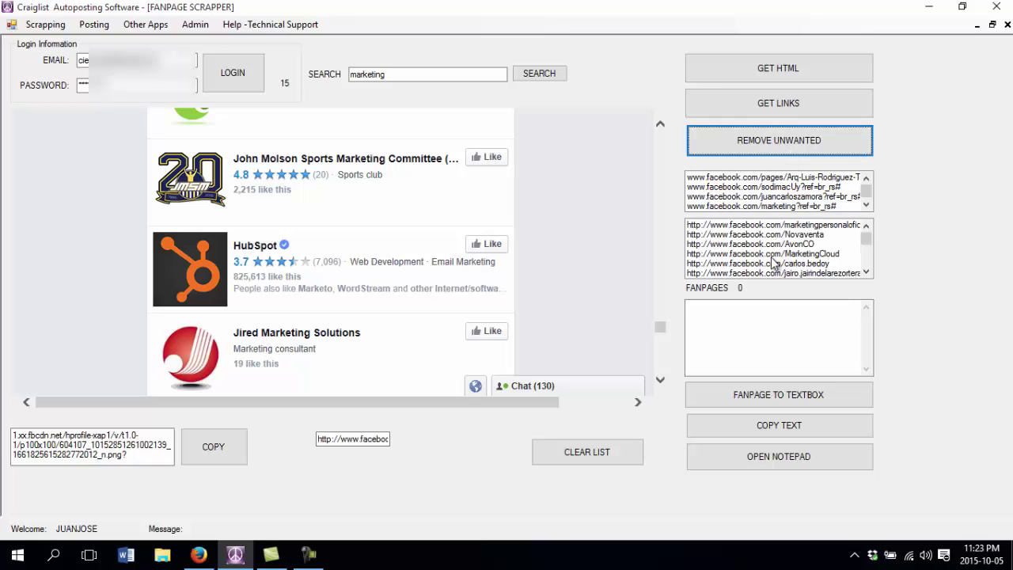
pyautogui.click(774, 263)
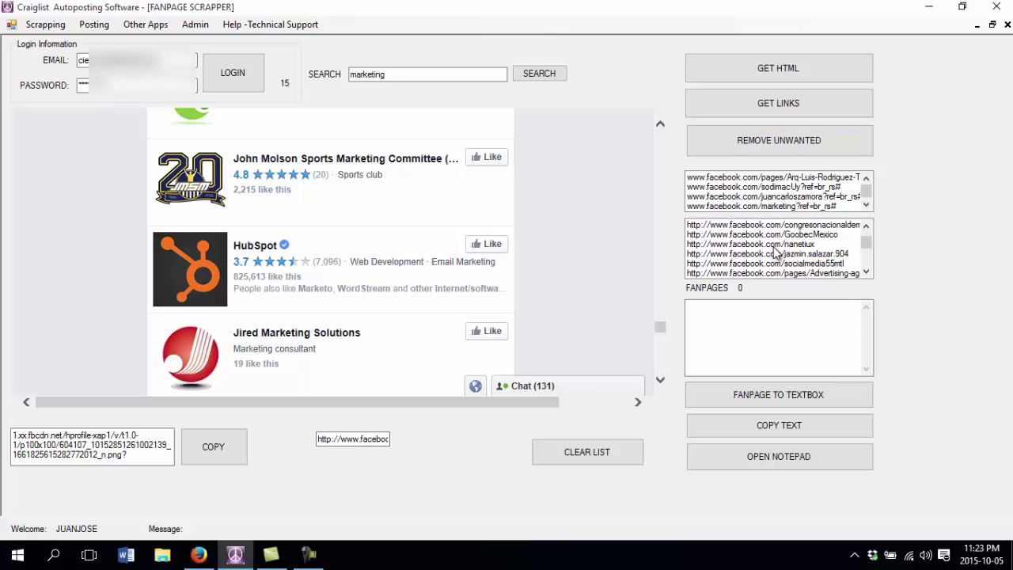
pyautogui.click(778, 399)
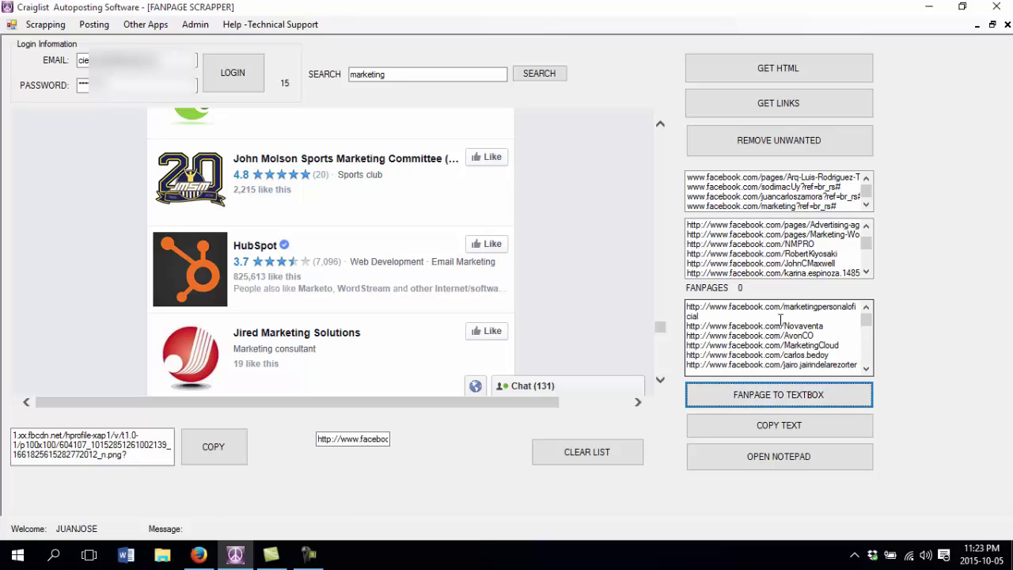
# - Copy the fanpage URLs and paste them into a new untitled Notepad document
pyautogui.click(775, 425)
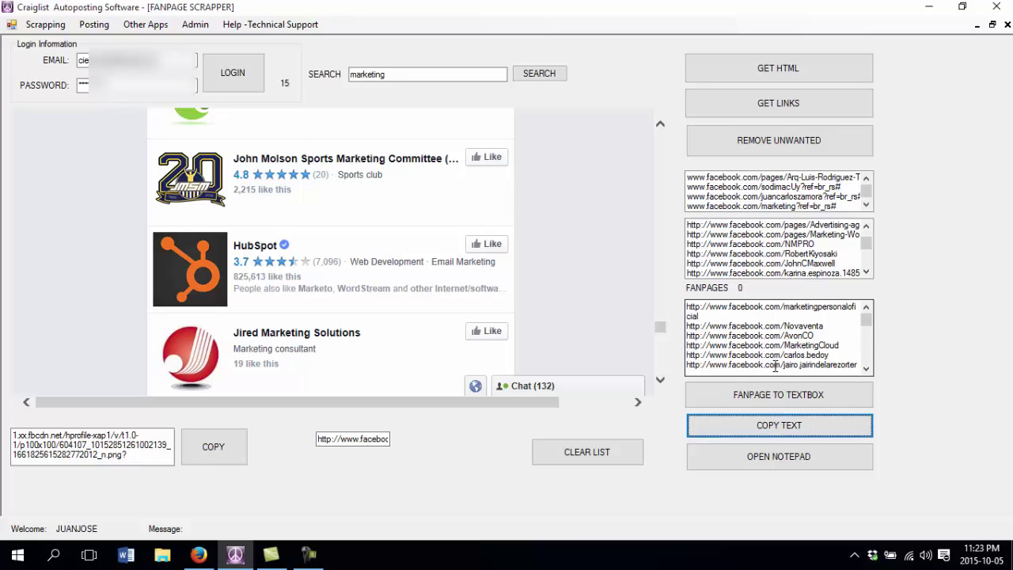
pyautogui.click(771, 463)
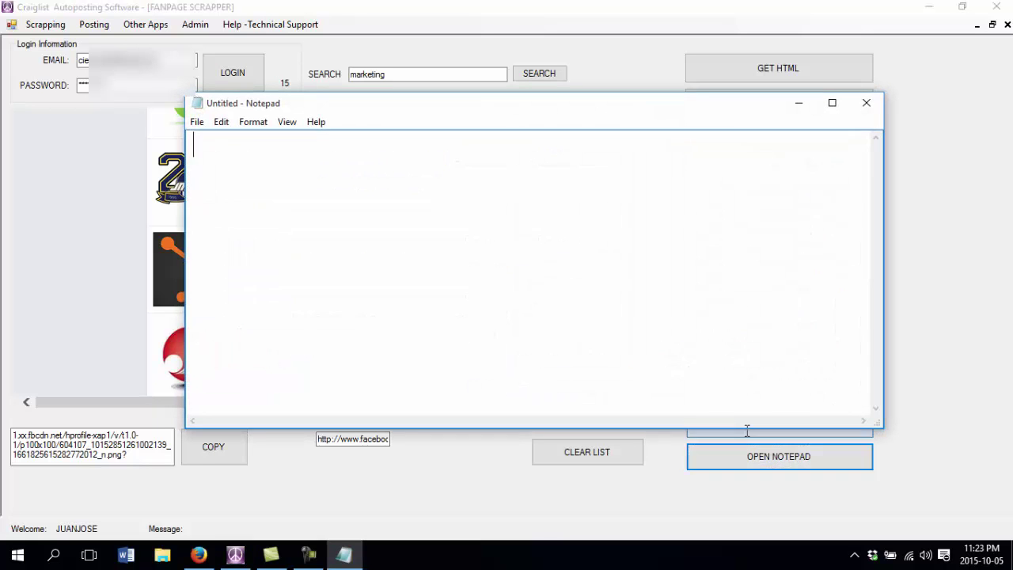
pyautogui.rightClick(346, 223)
pyautogui.click(388, 286)
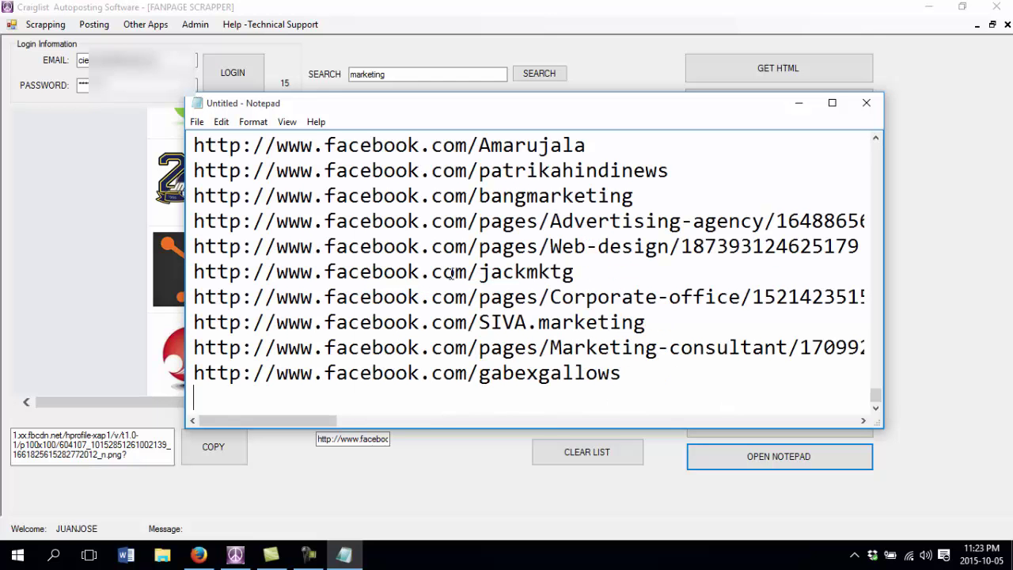
pyautogui.scroll(15, 470, 277)
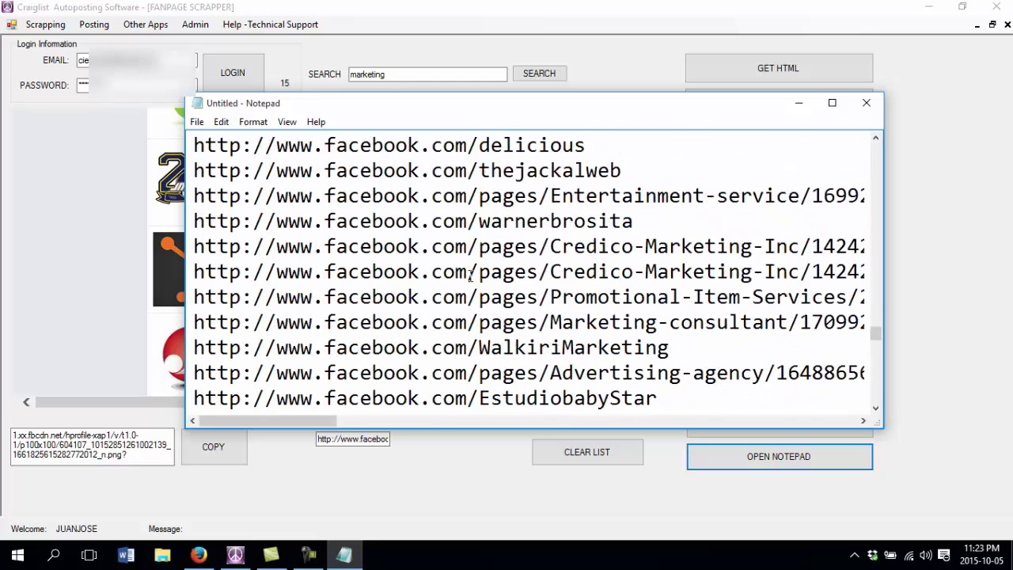
pyautogui.scroll(5, 470, 275)
pyautogui.scroll(2, 471, 274)
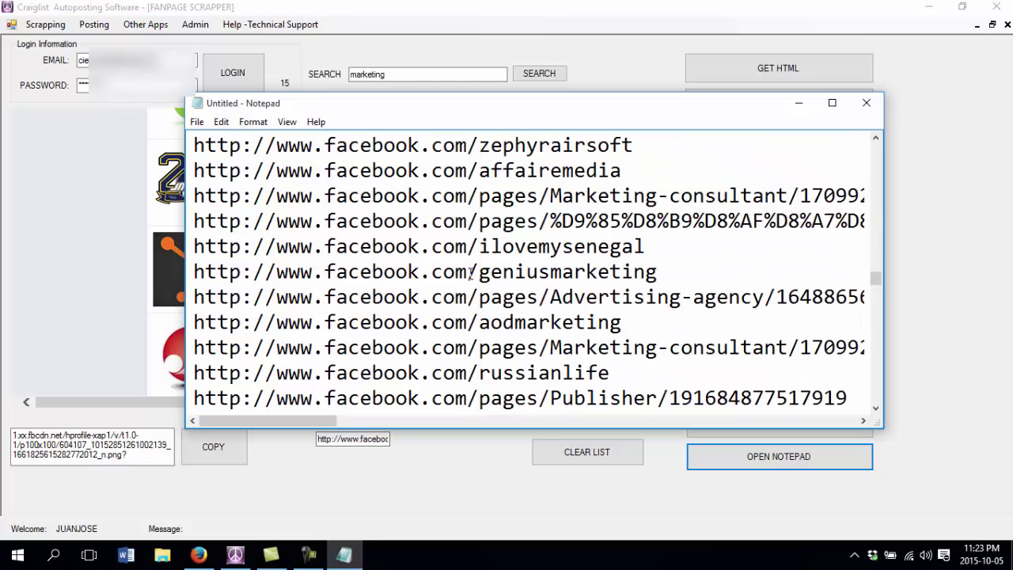
# - Maximize Notepad and delete the long percent-encoded URL line between Marketing-consultant and ilovemysenegal
pyautogui.click(832, 102)
pyautogui.moveTo(948, 121); pyautogui.dragTo(9, 128)
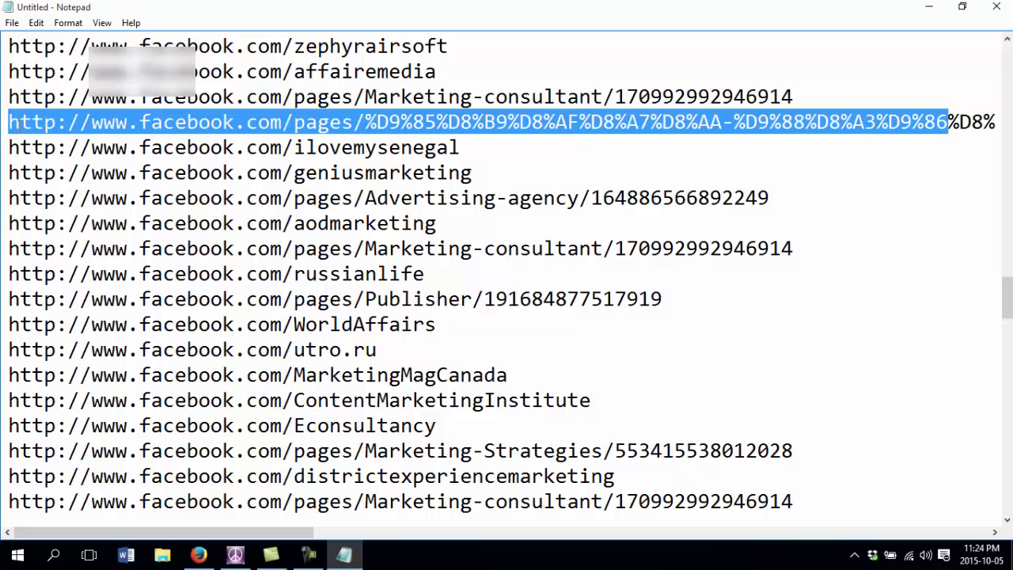
pyautogui.press('Delete')
pyautogui.press('Delete')
pyautogui.press('Delete')
pyautogui.press('Delete')
pyautogui.press('Delete')
pyautogui.press('Delete')
pyautogui.press('Delete')
pyautogui.press('Delete')
pyautogui.press('Delete')
pyautogui.press('Delete')
pyautogui.press('Delete')
pyautogui.press('Delete')
pyautogui.press('Delete')
pyautogui.press('Delete')
pyautogui.press('Delete')
pyautogui.press('Delete')
pyautogui.press('Delete')
pyautogui.press('Delete')
pyautogui.press('Delete')
pyautogui.press('Delete')
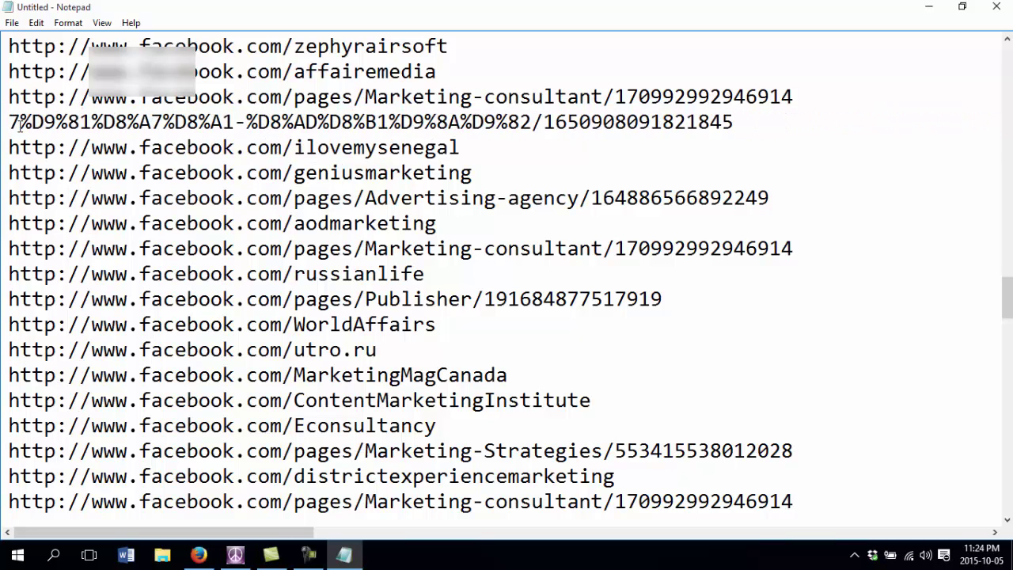
pyautogui.press('Delete')
pyautogui.press('Delete')
pyautogui.press('Delete')
pyautogui.press('Delete')
pyautogui.press('Delete')
pyautogui.press('Delete')
pyautogui.press('Delete')
pyautogui.press('Delete')
pyautogui.press('Delete')
pyautogui.press('Delete')
pyautogui.press('Delete')
pyautogui.press('Delete')
pyautogui.press('Delete')
pyautogui.press('Delete')
pyautogui.press('Delete')
pyautogui.press('Delete')
pyautogui.press('Delete')
pyautogui.press('Delete')
pyautogui.press('Delete')
pyautogui.press('Delete')
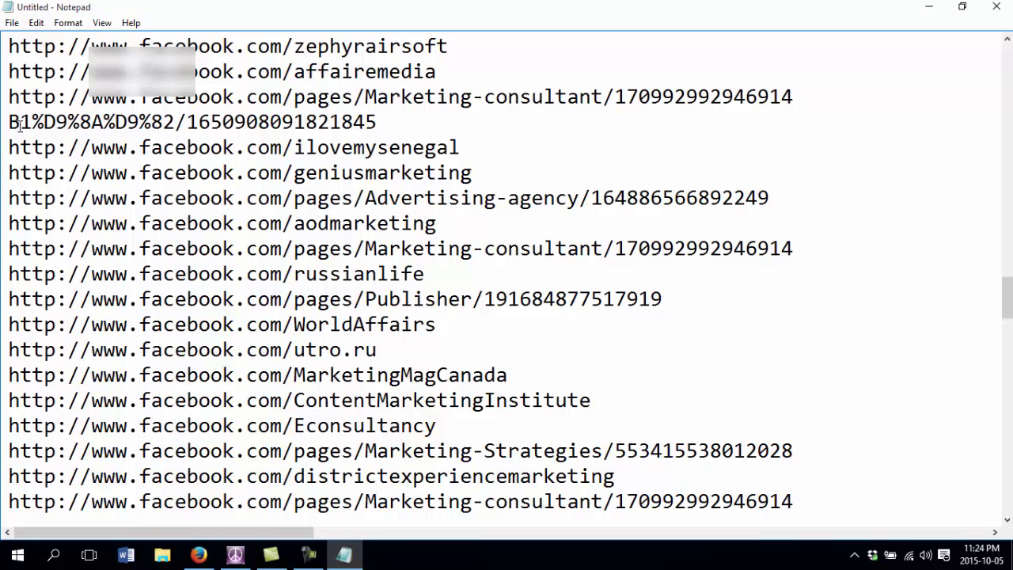
pyautogui.press('Delete')
pyautogui.press('Delete')
pyautogui.press('Delete')
pyautogui.press('Delete')
pyautogui.press('Delete')
pyautogui.press('Delete')
pyautogui.press('Delete')
pyautogui.press('Delete')
pyautogui.press('Delete')
pyautogui.press('Delete')
pyautogui.press('Delete')
pyautogui.press('Delete')
pyautogui.press('Delete')
pyautogui.press('Delete')
pyautogui.press('Delete')
pyautogui.press('Delete')
pyautogui.press('Delete')
pyautogui.press('Delete')
pyautogui.press('Delete')
pyautogui.press('Delete')
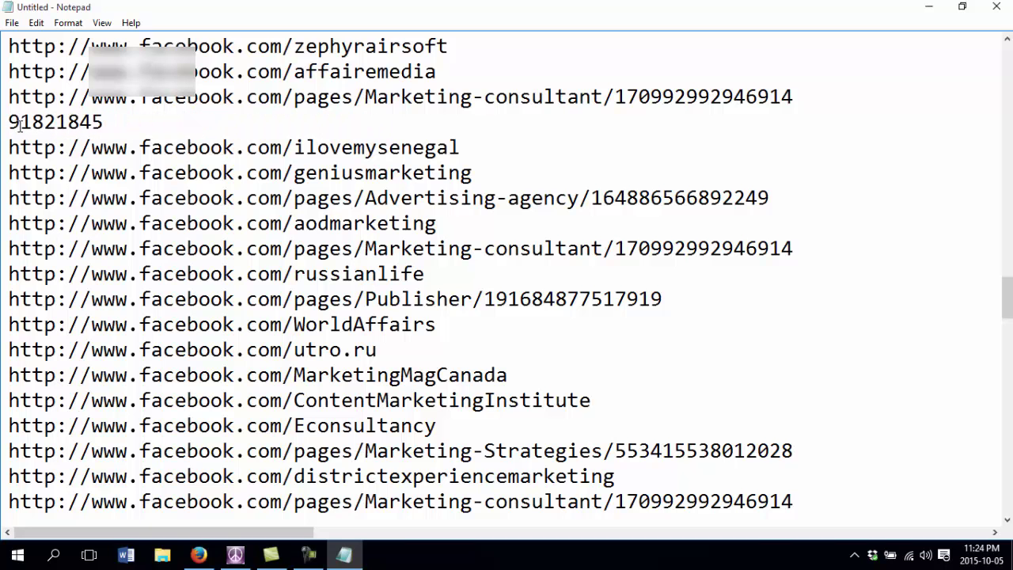
pyautogui.press('Delete')
pyautogui.press('Delete')
pyautogui.press('Delete')
pyautogui.press('Delete')
pyautogui.press('Delete')
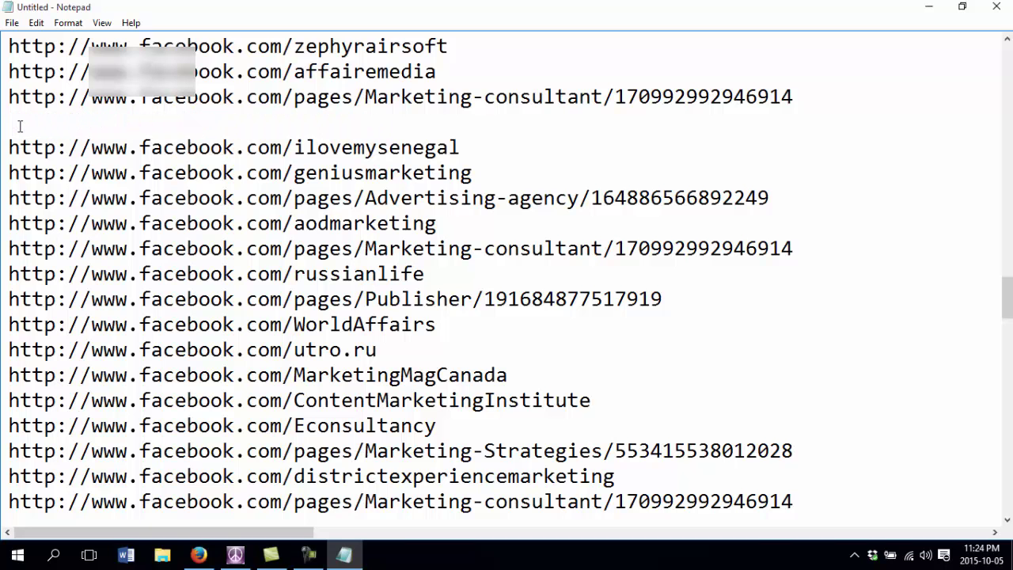
pyautogui.press('BackSpace')
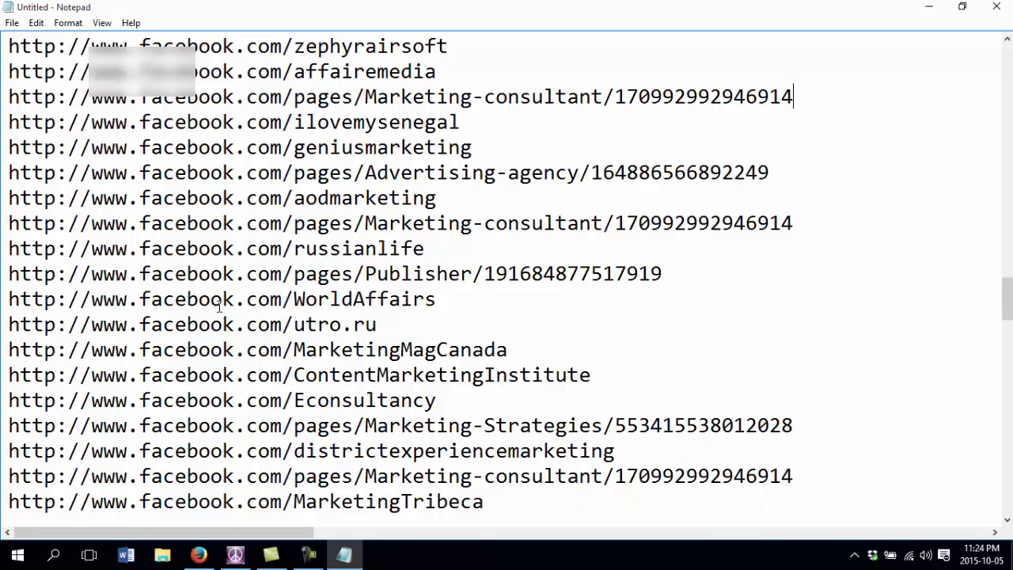
pyautogui.scroll(-13, 317, 297)
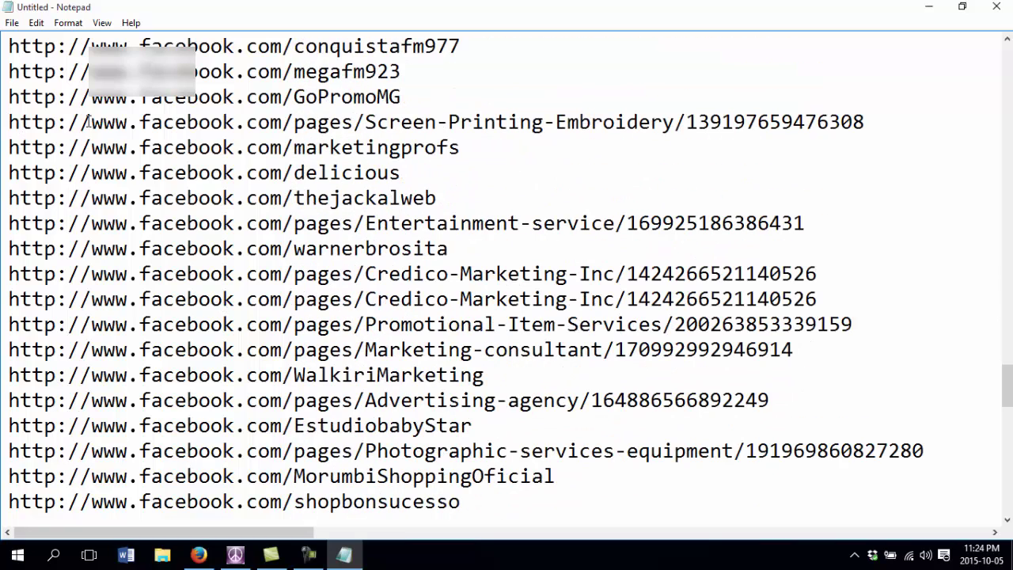
# - Save the Notepad list as a text file named 'fanpage' via Save As
pyautogui.click(12, 23)
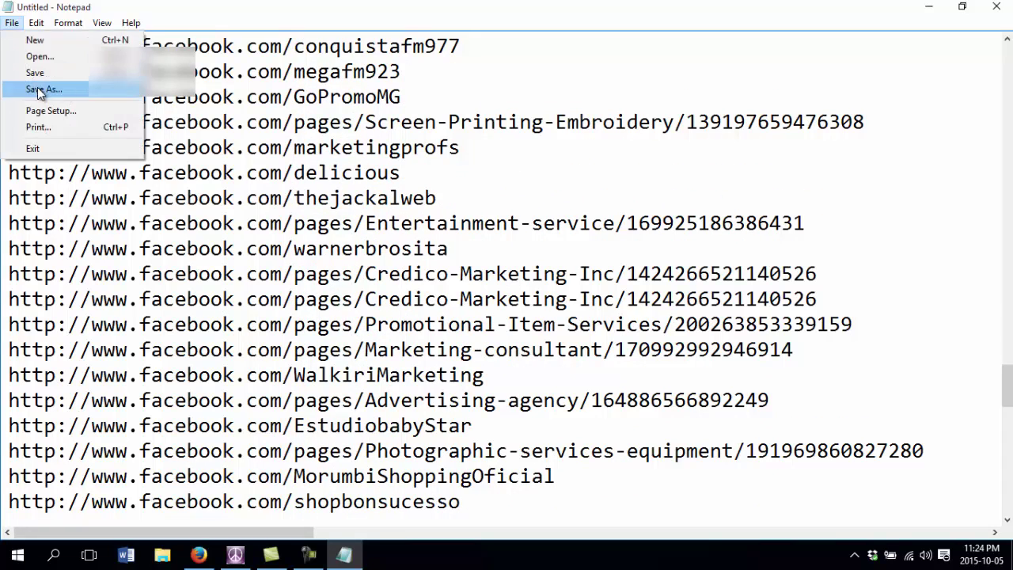
pyautogui.click(40, 88)
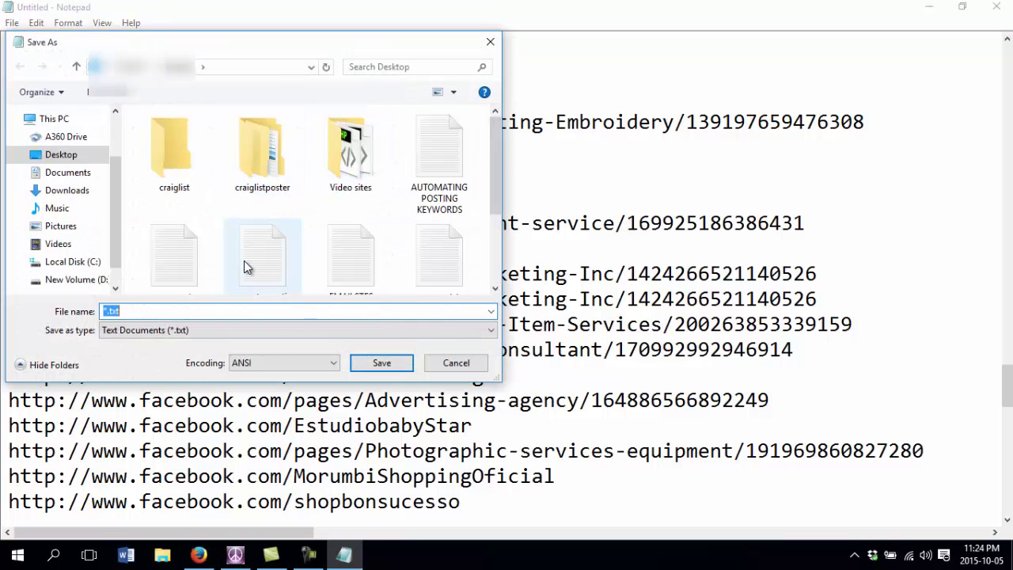
pyautogui.write('fanpages')
pyautogui.press('Return')
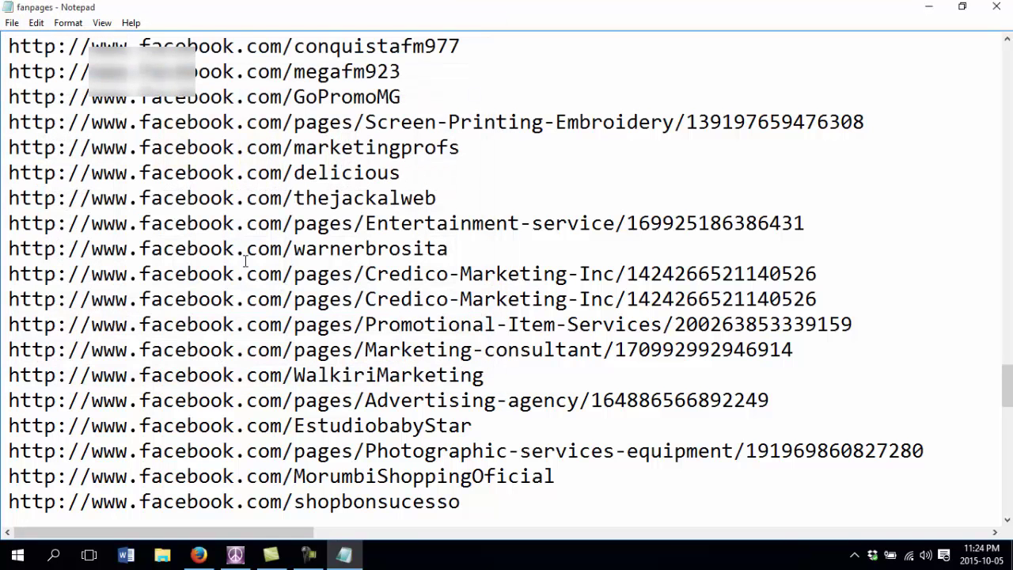
pyautogui.scroll(-7, 412, 277)
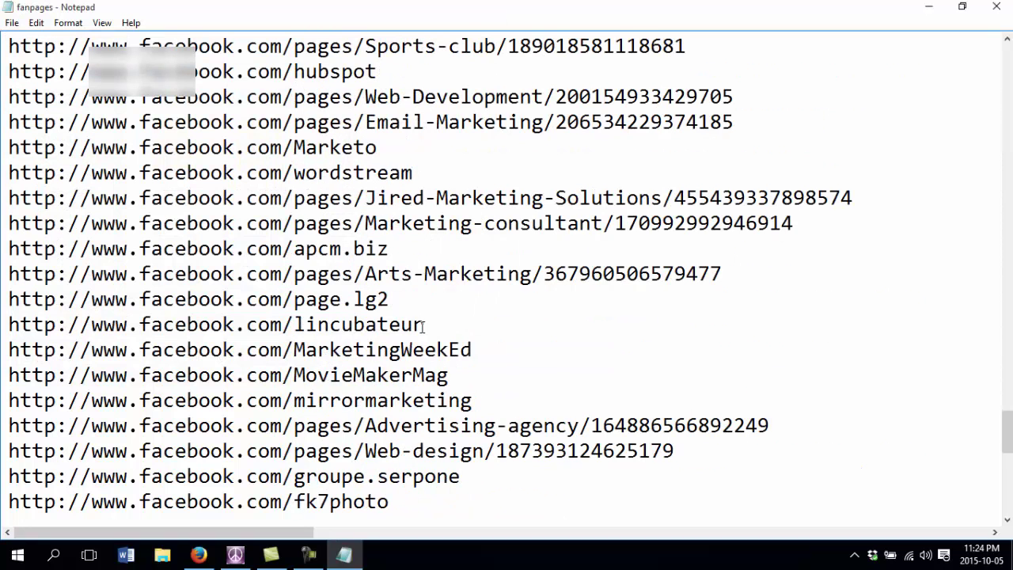
pyautogui.click(235, 554)
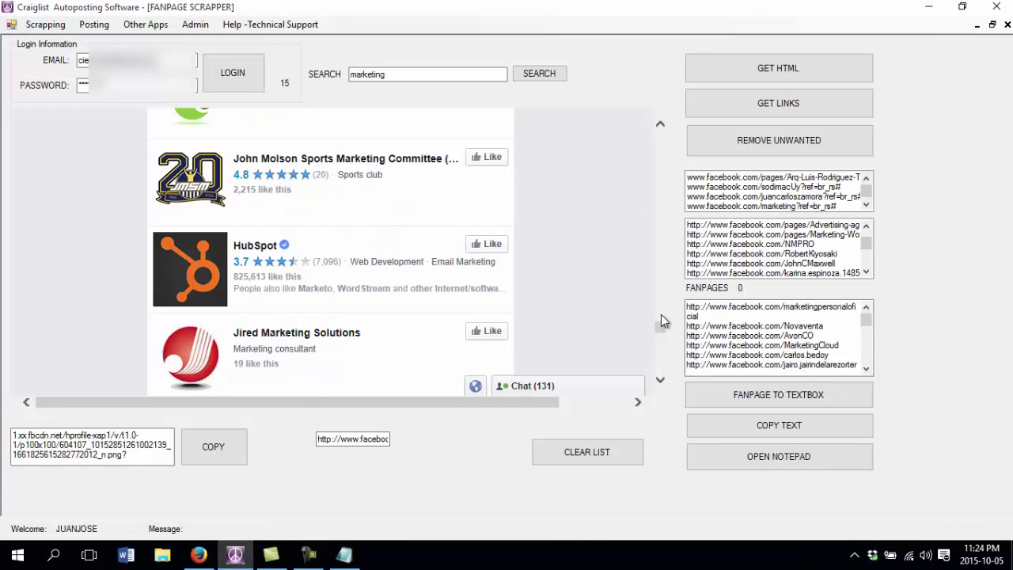
pyautogui.moveTo(661, 317); pyautogui.dragTo(663, 199)
pyautogui.scroll(-6, 731, 326)
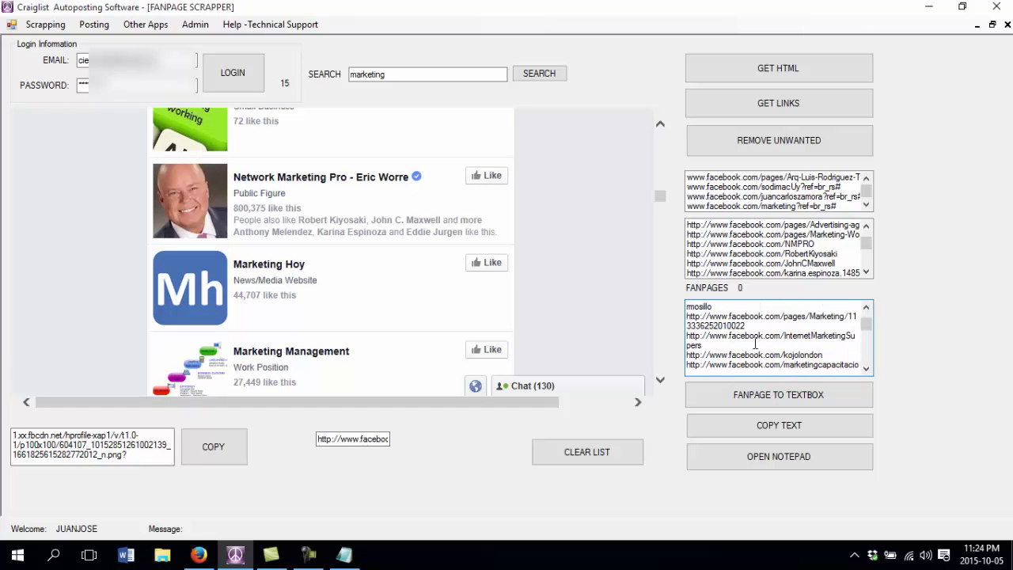
pyautogui.scroll(-1, 646, 344)
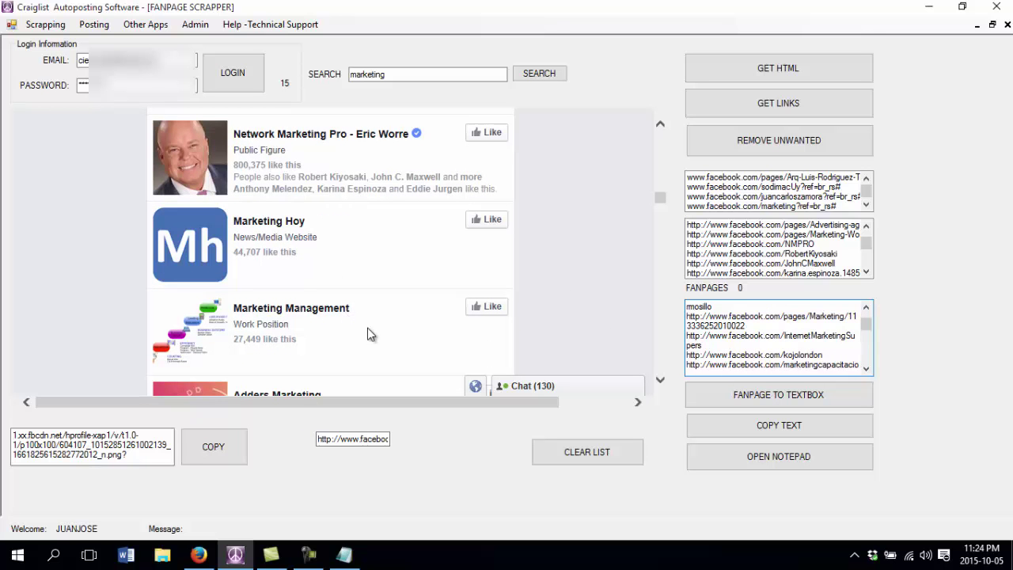
pyautogui.click(235, 554)
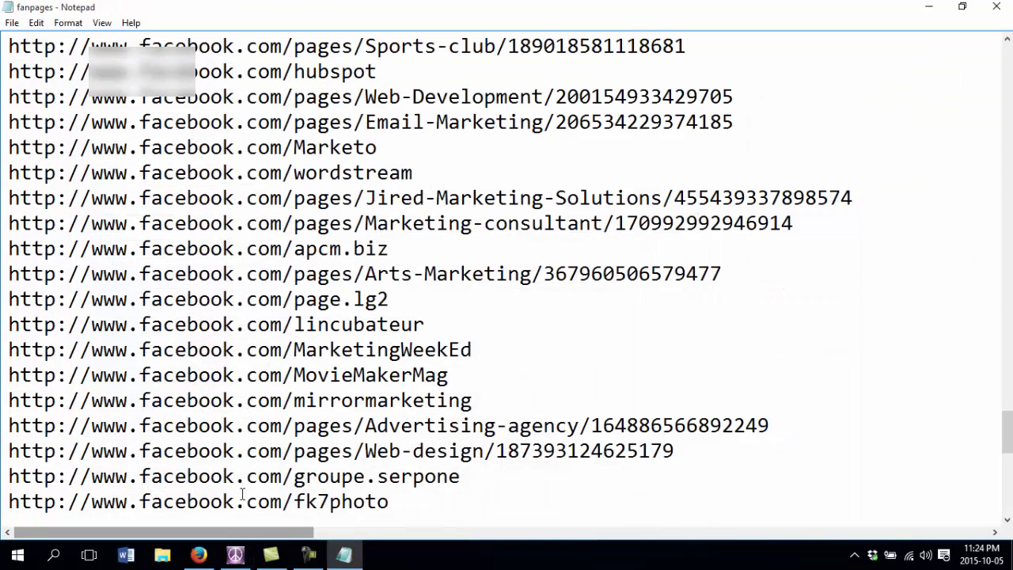
pyautogui.click(235, 554)
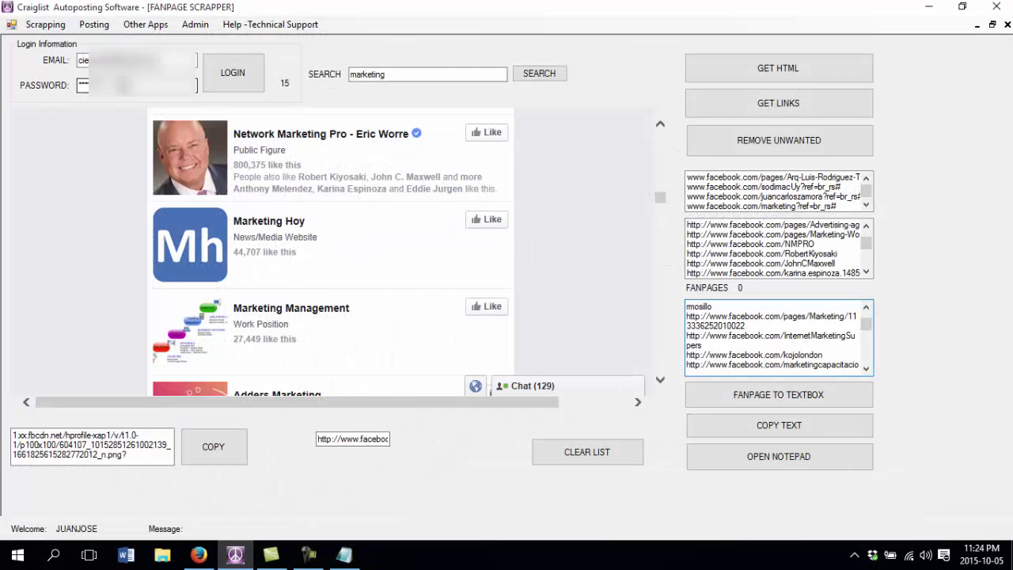
pyautogui.click(94, 31)
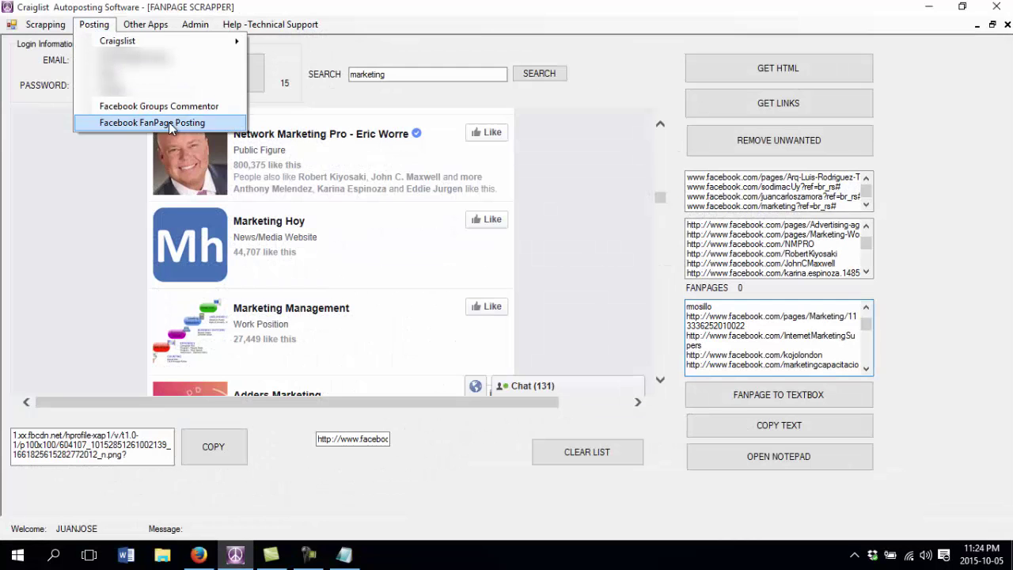
pyautogui.click(549, 199)
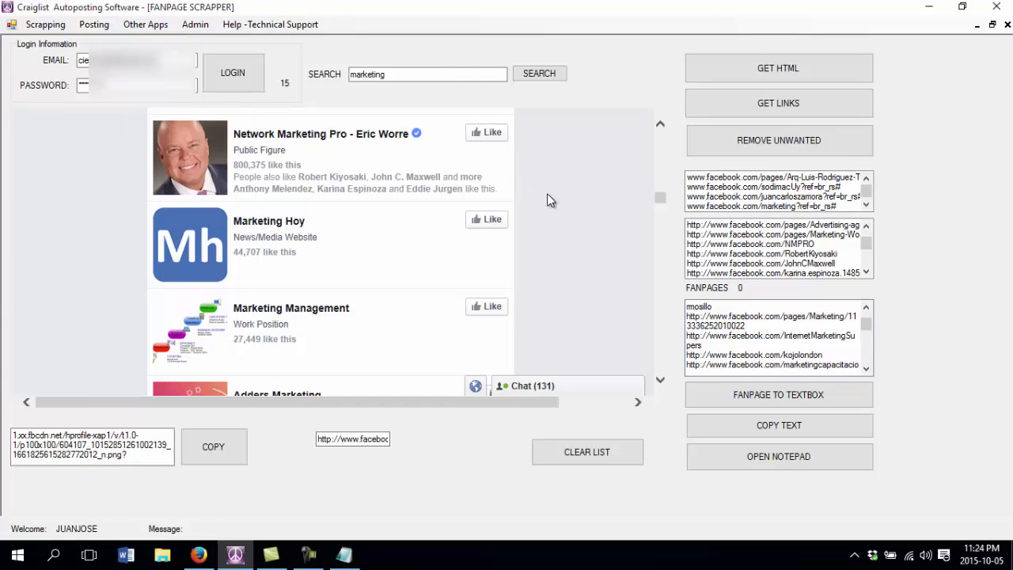
pyautogui.scroll(2, 548, 194)
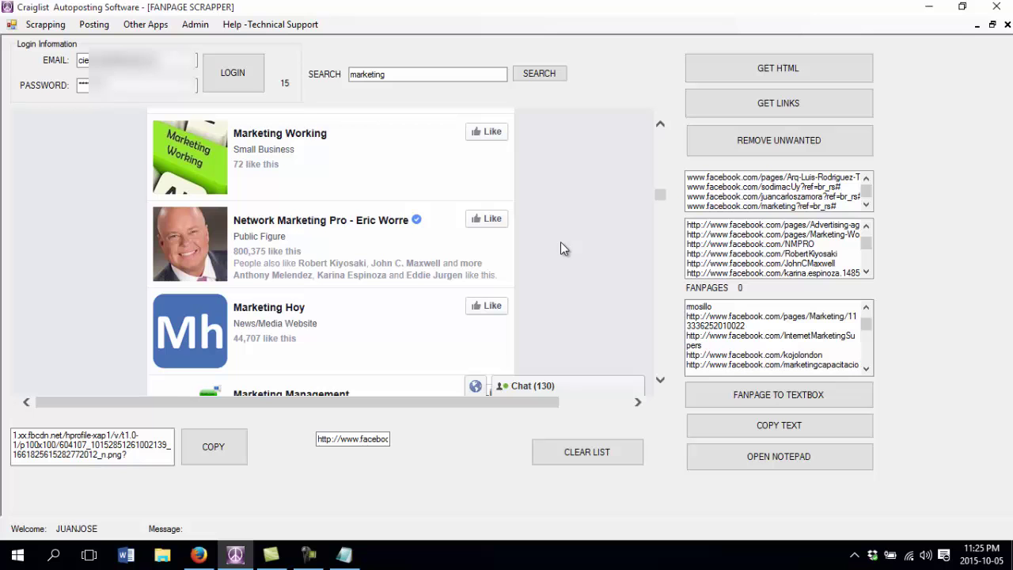
pyautogui.click(45, 24)
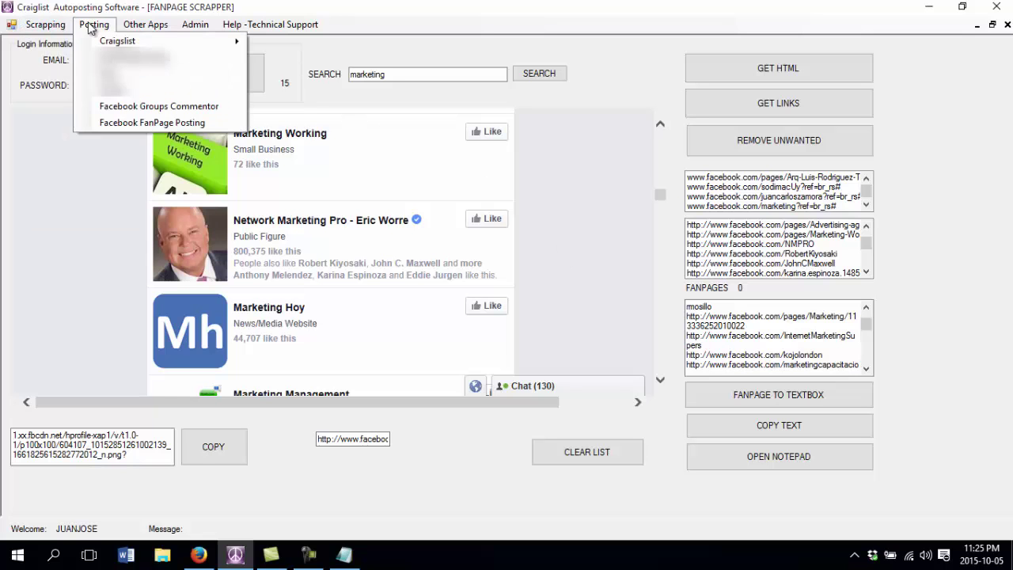
pyautogui.moveTo(129, 29)
pyautogui.moveTo(181, 25)
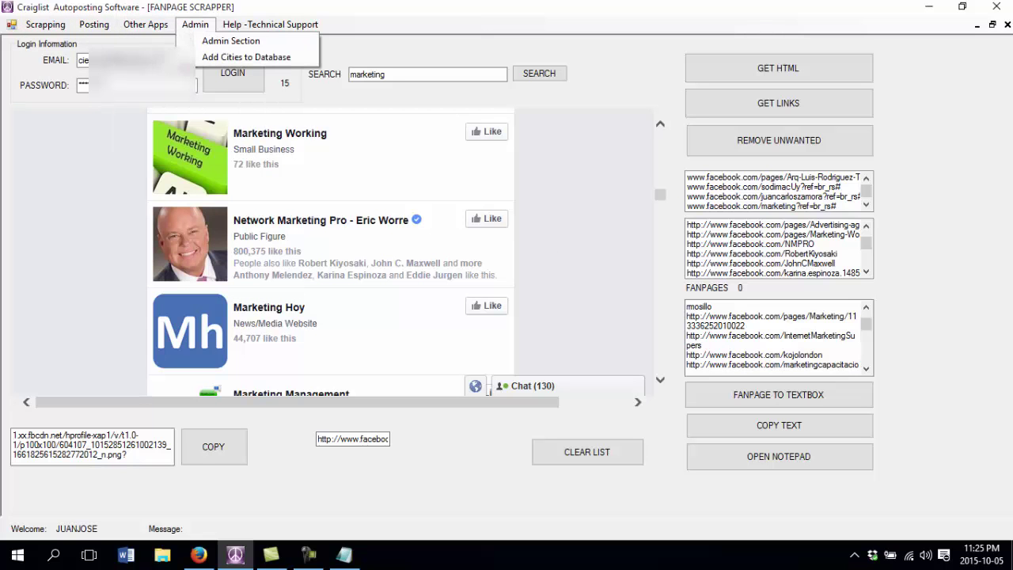
pyautogui.click(559, 219)
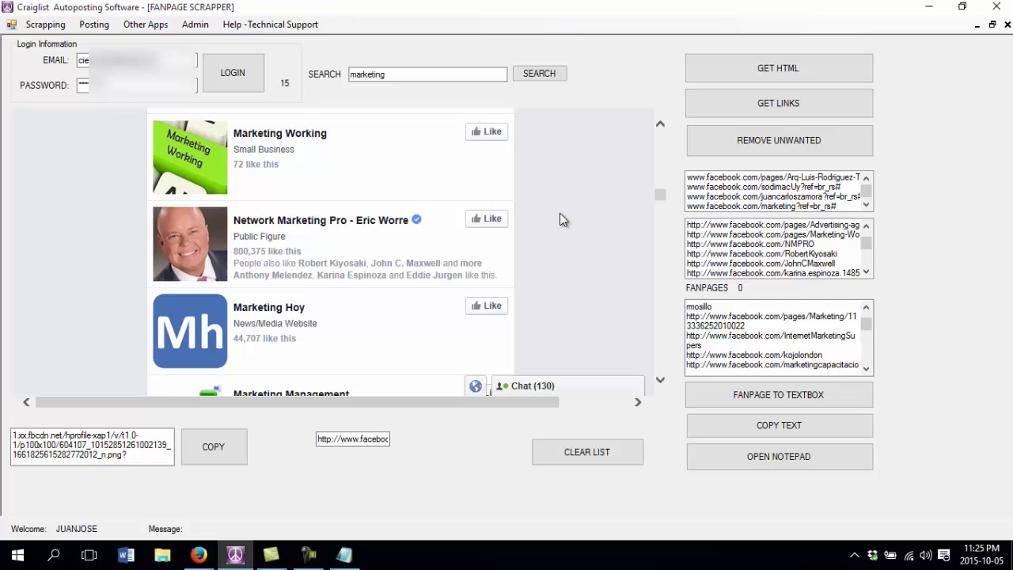
pyautogui.click(134, 24)
pyautogui.moveTo(106, 30)
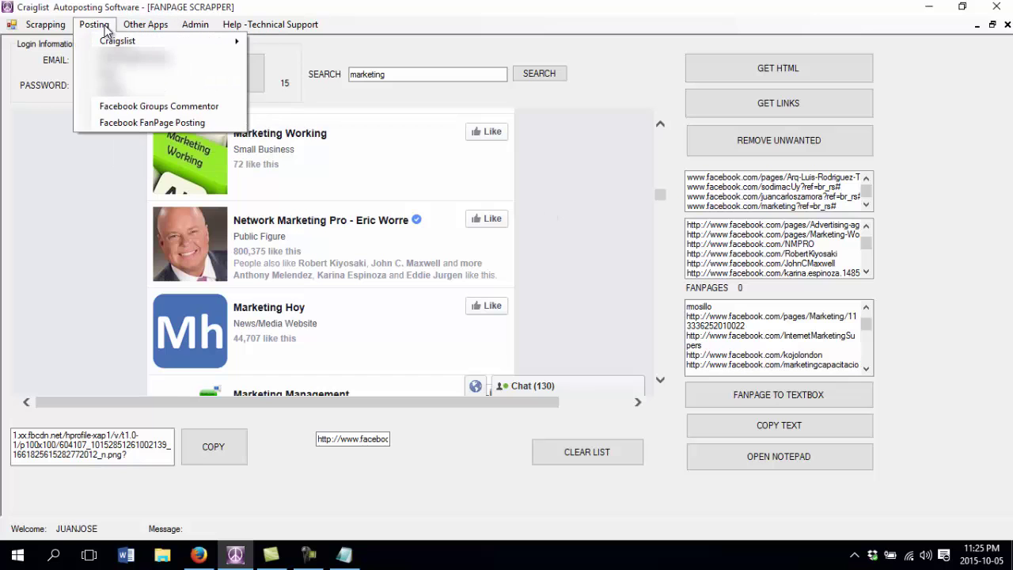
pyautogui.click(101, 26)
pyautogui.click(121, 26)
pyautogui.moveTo(237, 25)
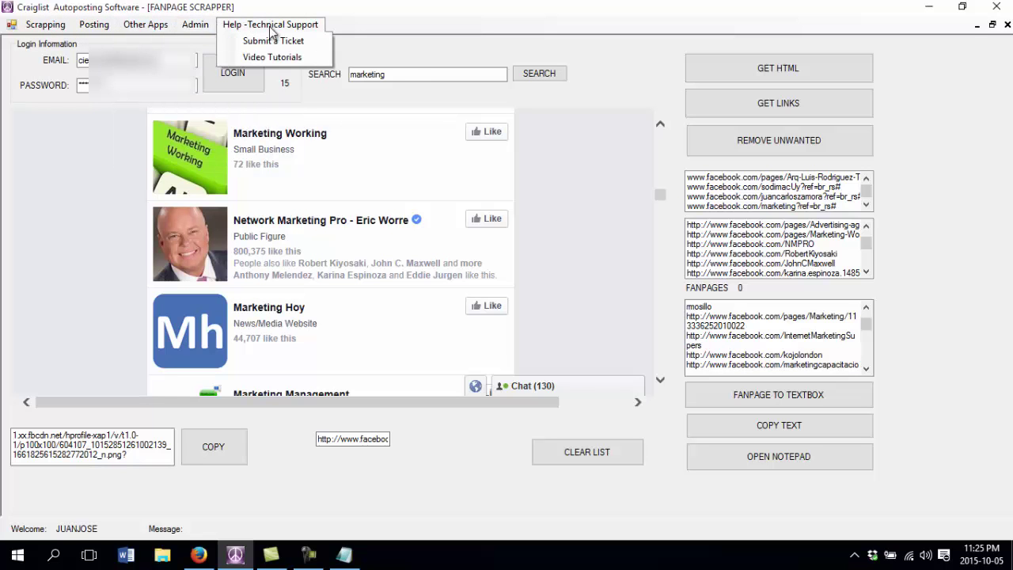
pyautogui.click(597, 195)
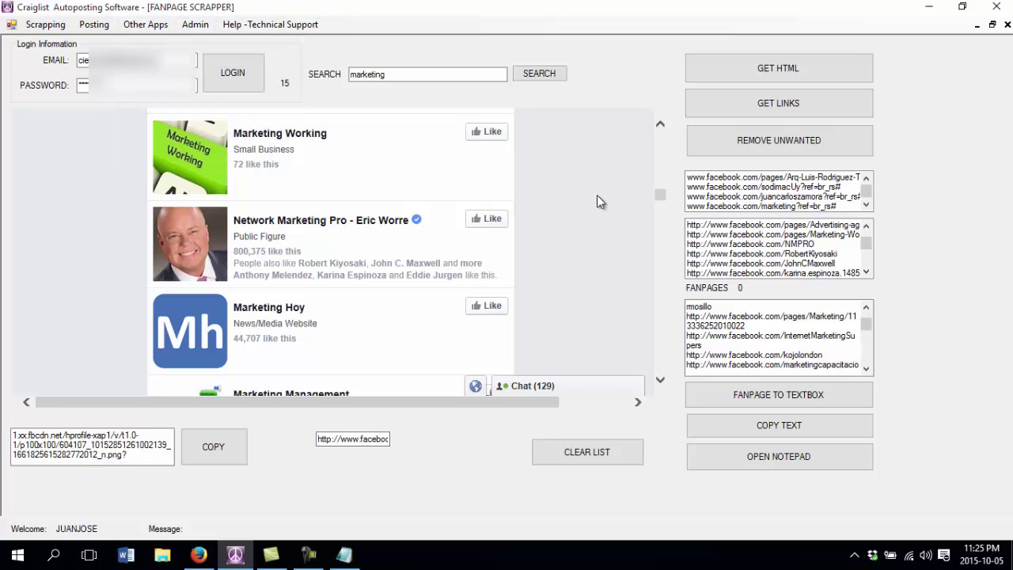